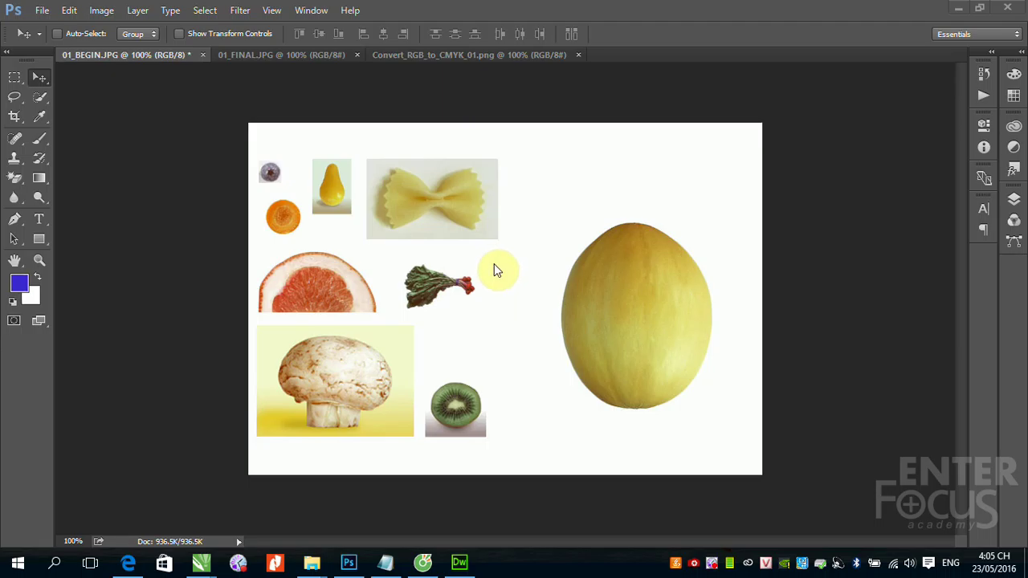
# Step: Make the Magic Wand Tool from the Quick Selection tool group the active tool
pyautogui.click(39, 101)
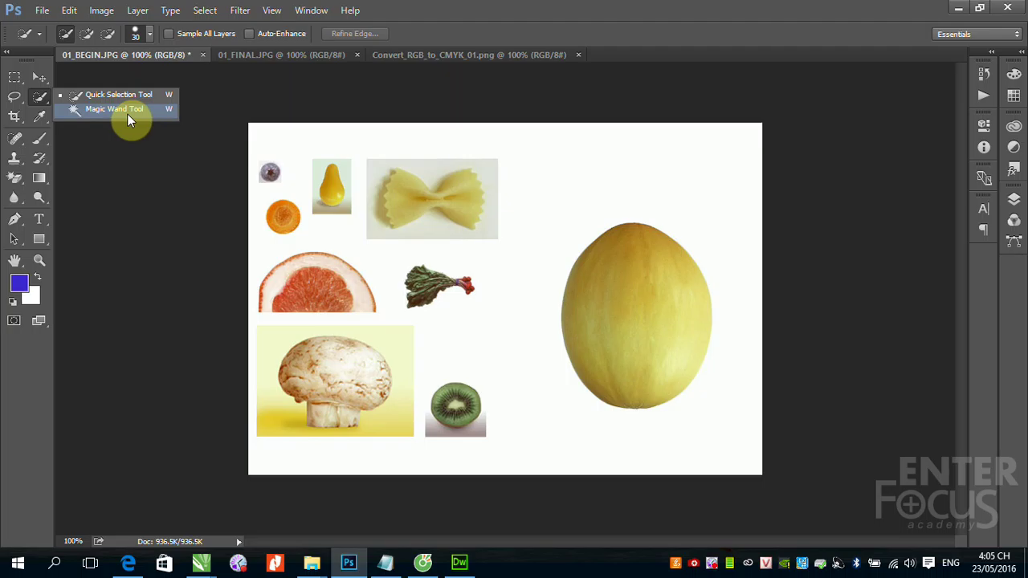
pyautogui.click(127, 113)
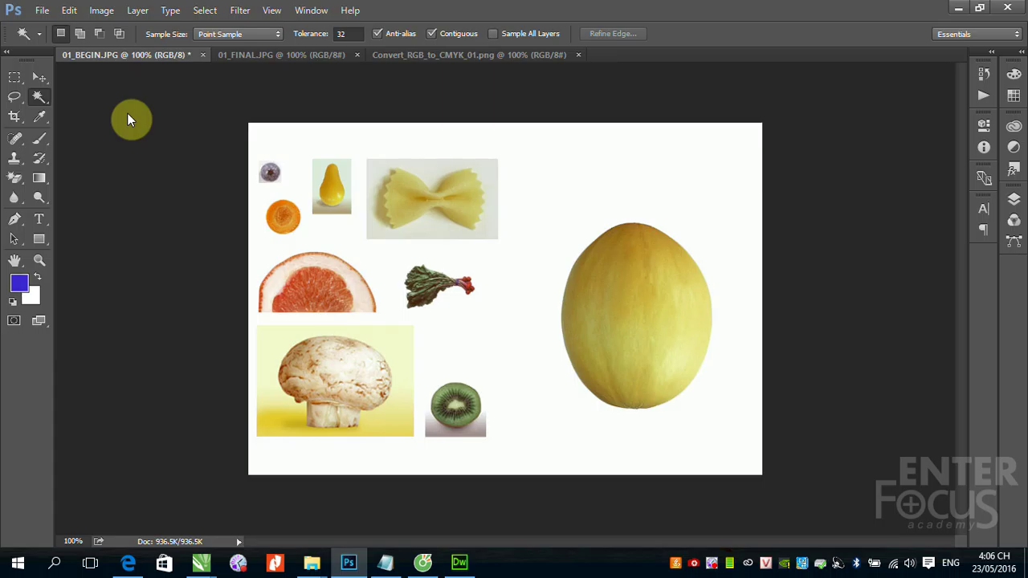
pyautogui.rightClick(38, 94)
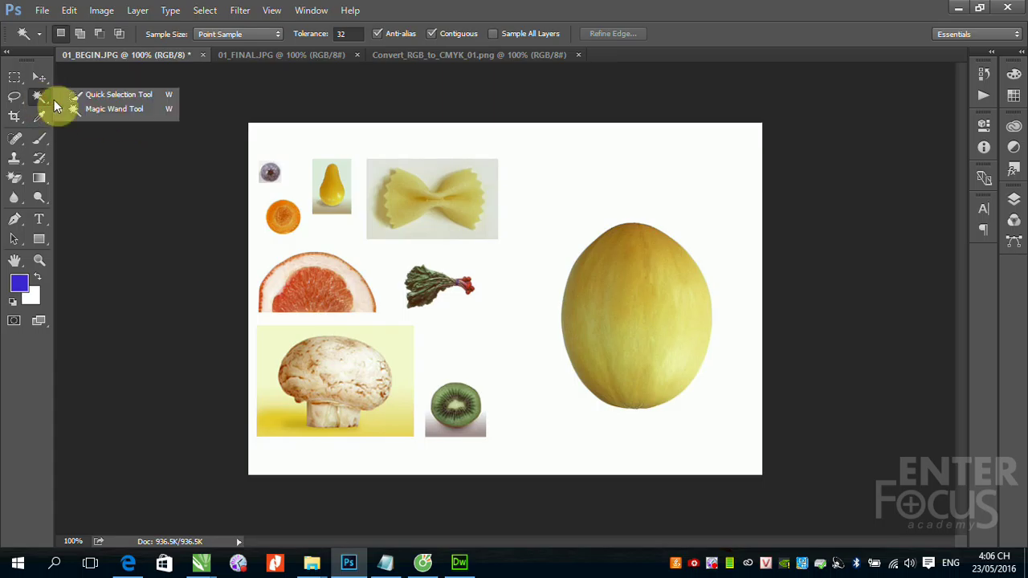
pyautogui.click(98, 111)
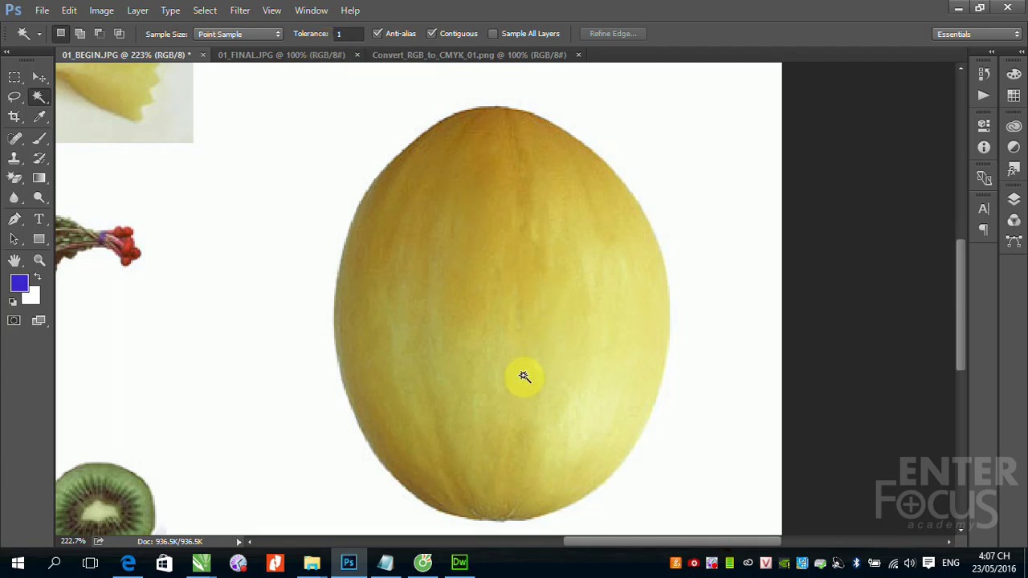
# Step: Magic-wand a melon patch, zoom in, reselect at tolerance 10, then fit the collage on screen
pyautogui.click(533, 377)
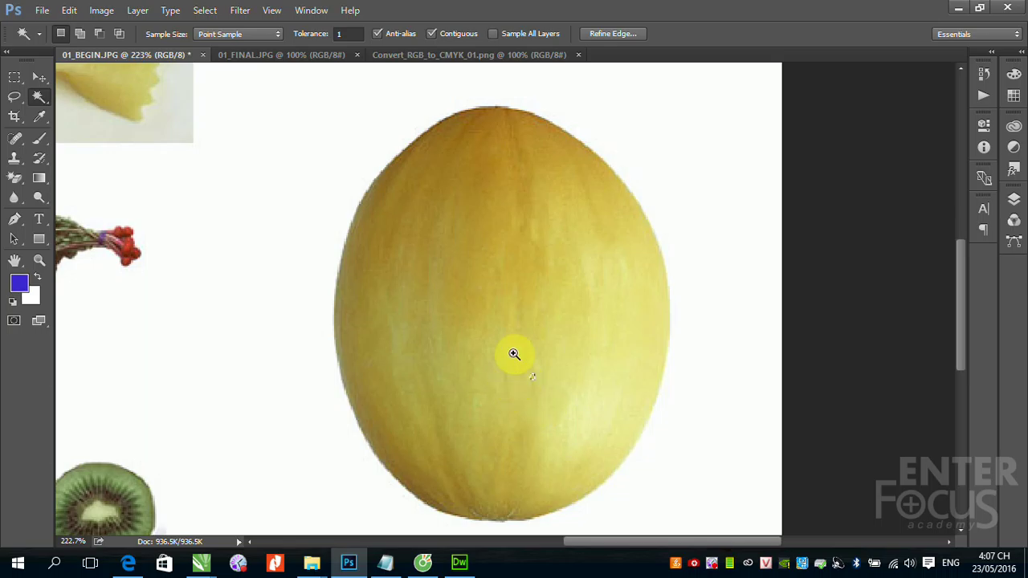
pyautogui.moveTo(514, 355); pyautogui.dragTo(551, 401)
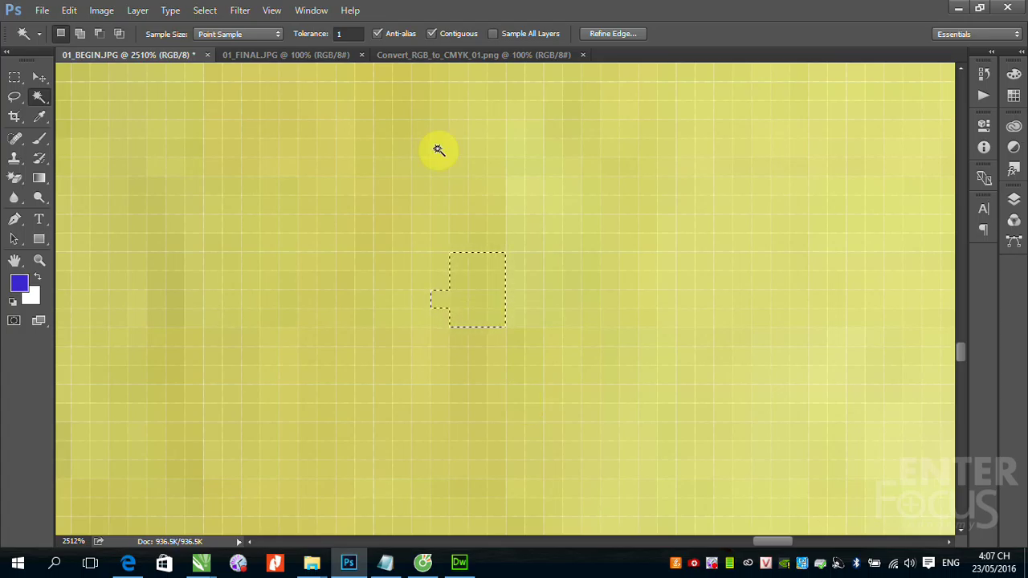
pyautogui.click(348, 34)
pyautogui.write('10')
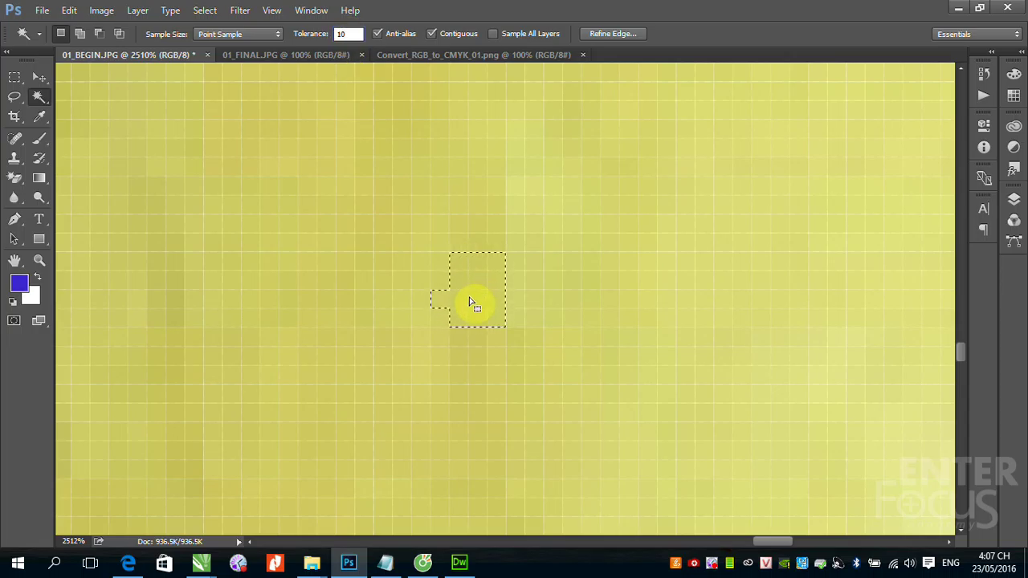
pyautogui.click(469, 297)
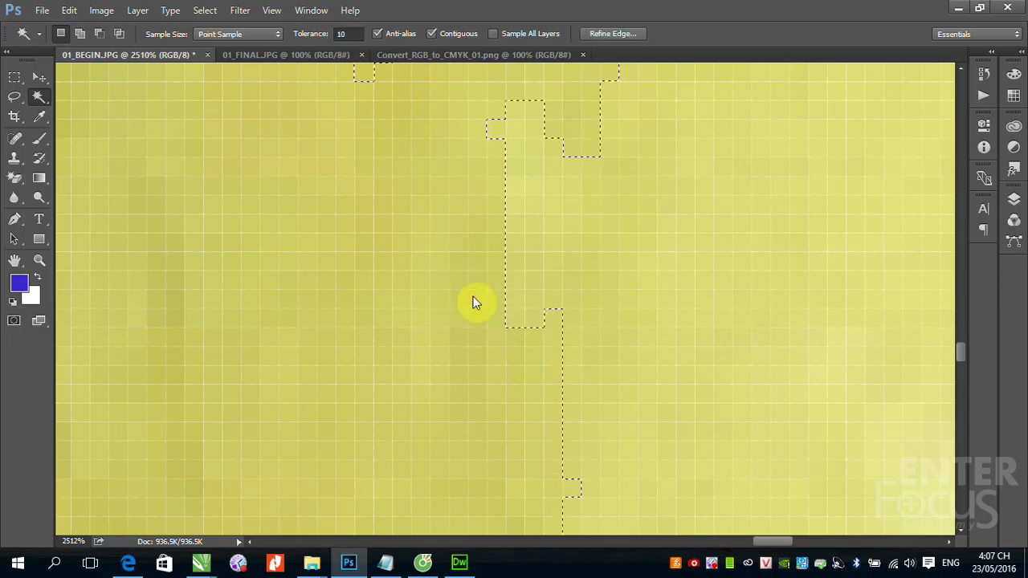
pyautogui.hotkey('ctrl', '0')
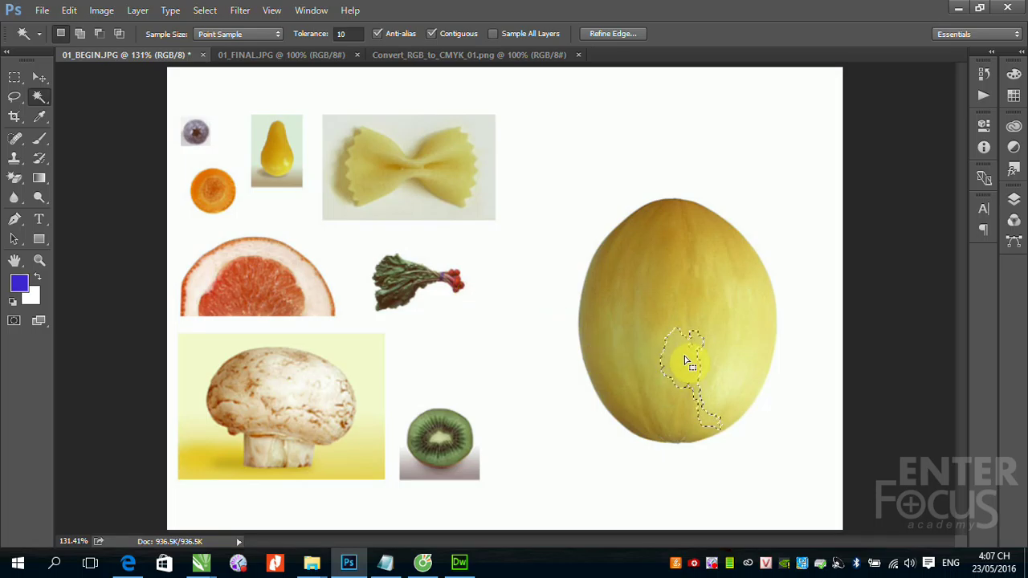
# Step: Set the tolerance to 30 and sample the melon from several spots
pyautogui.click(341, 33)
pyautogui.write('30')
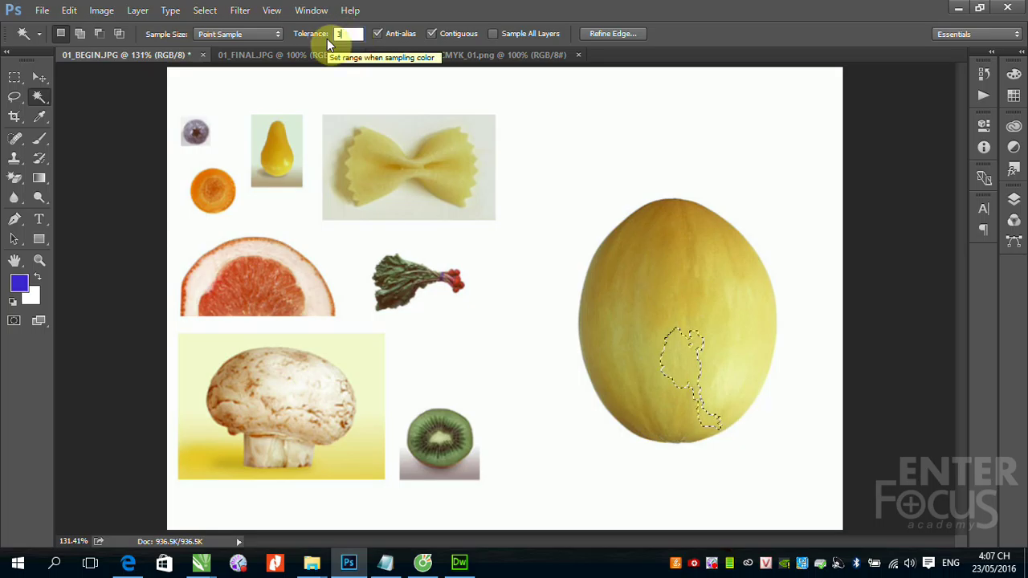
pyautogui.click(695, 367)
pyautogui.click(697, 376)
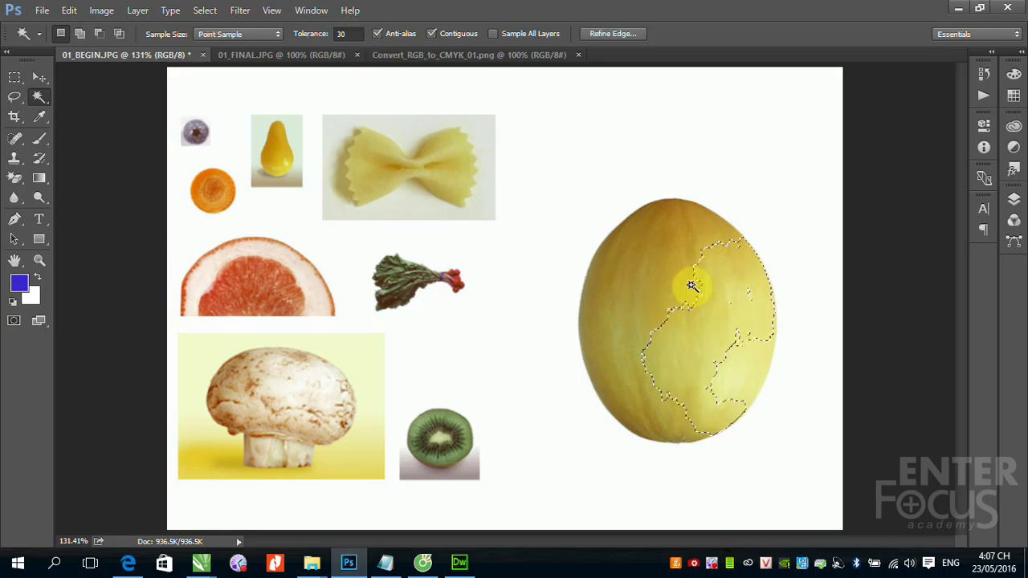
pyautogui.click(686, 351)
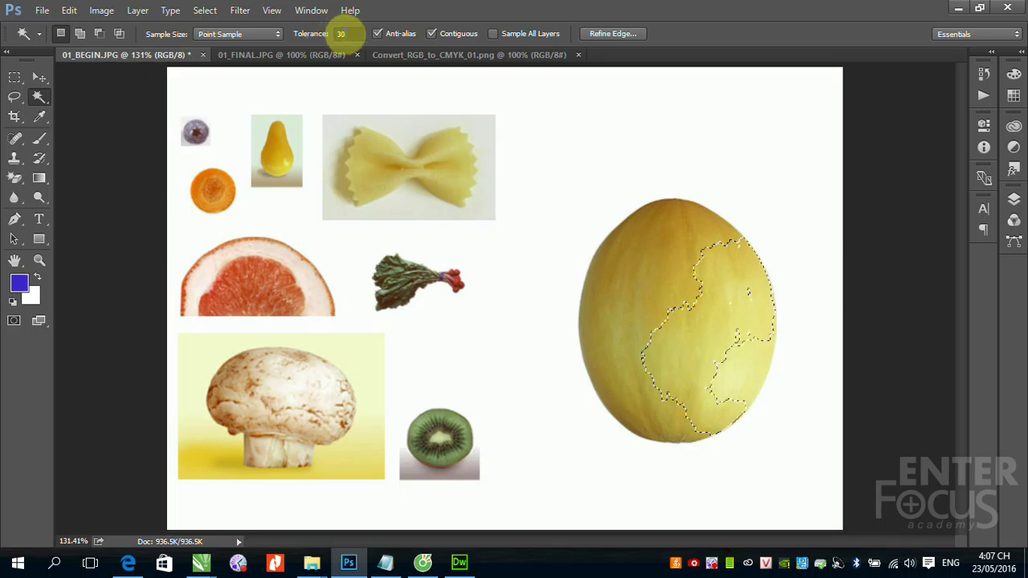
# Step: Raise the tolerance to 50, deselect, and reselect the melon
pyautogui.click(343, 34)
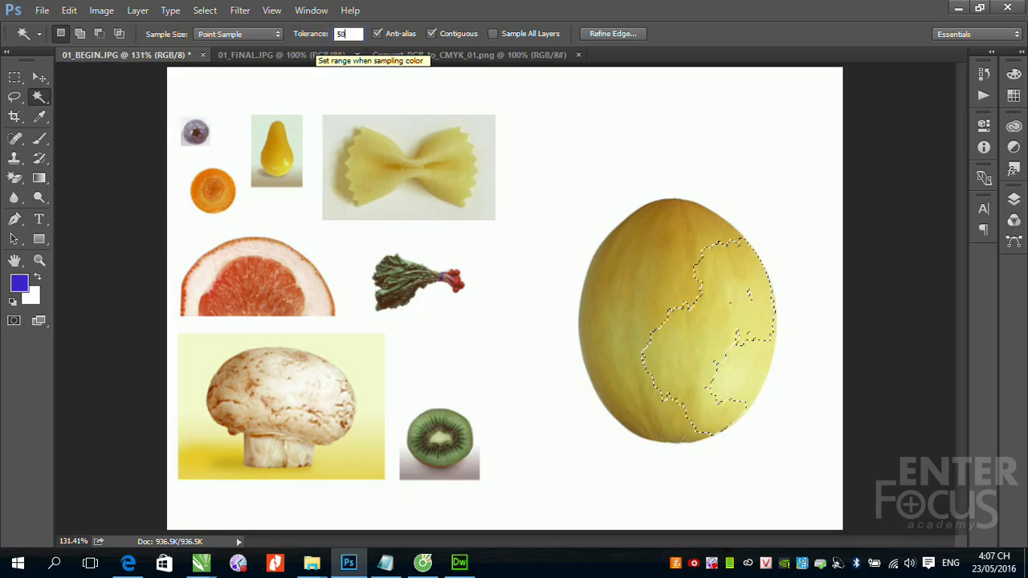
pyautogui.write('50')
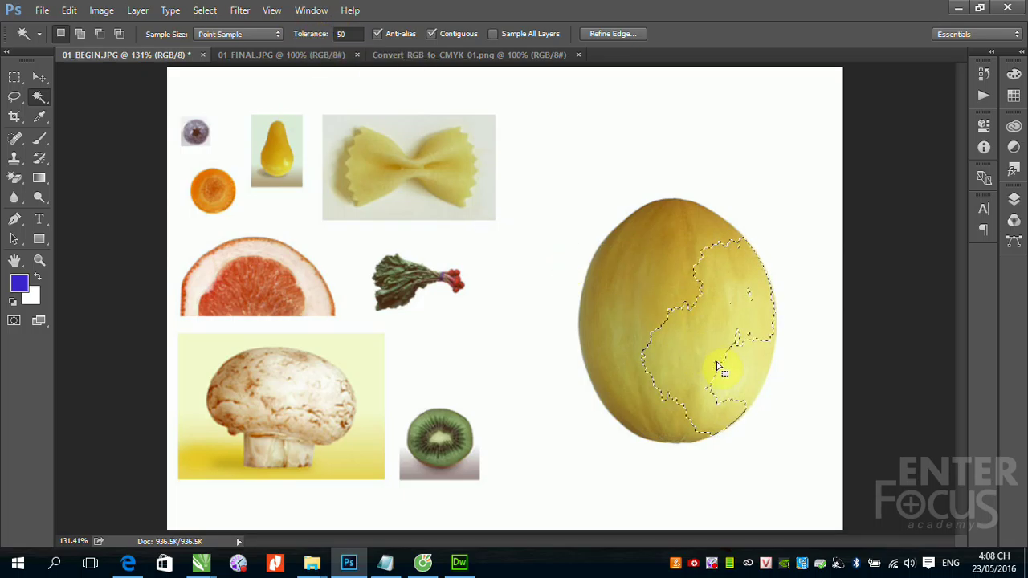
pyautogui.hotkey('ctrl', 'd')
pyautogui.click(699, 363)
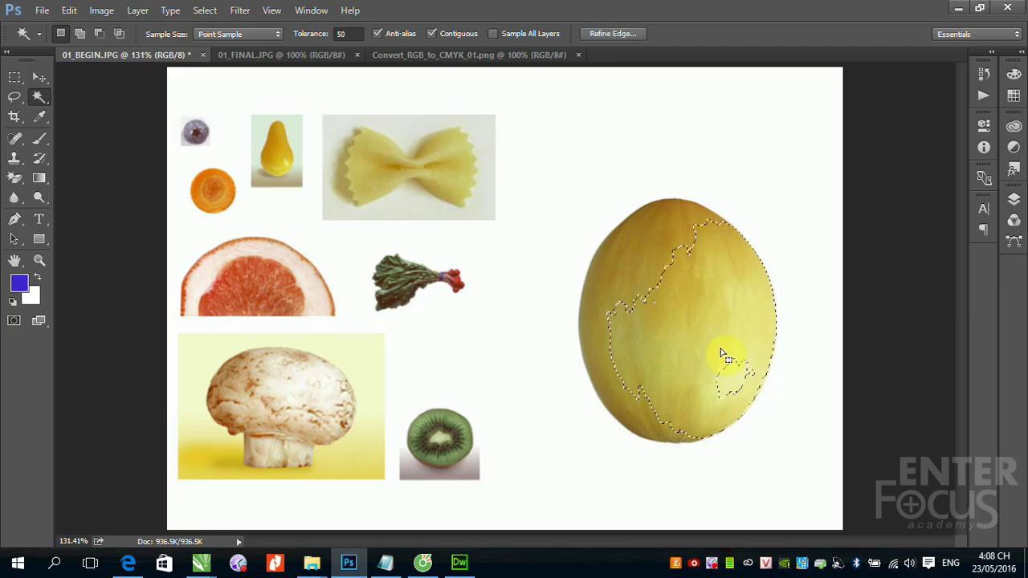
# Step: Raise the tolerance to 100, select the entire melon, then deselect it
pyautogui.click(351, 37)
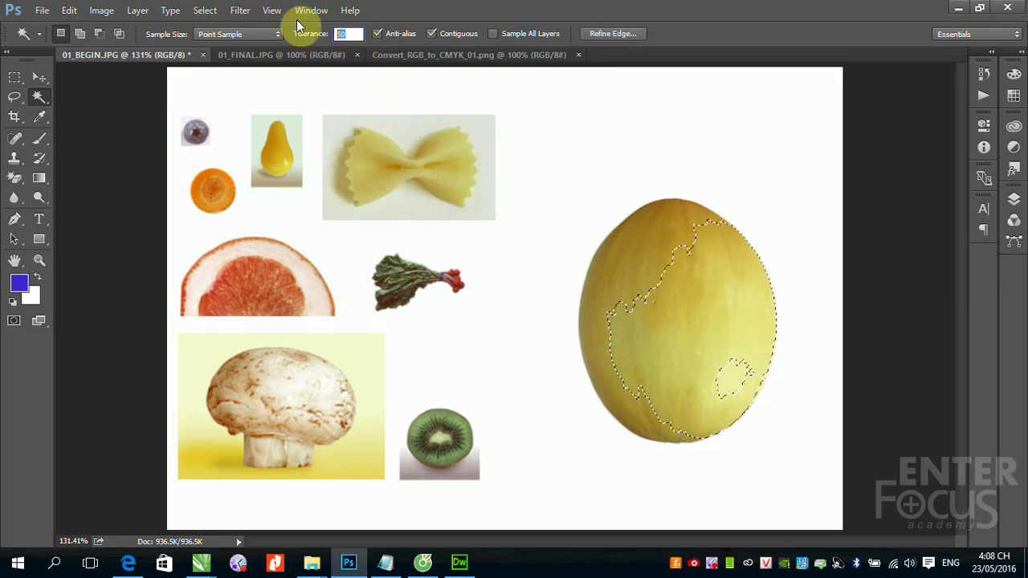
pyautogui.write('100')
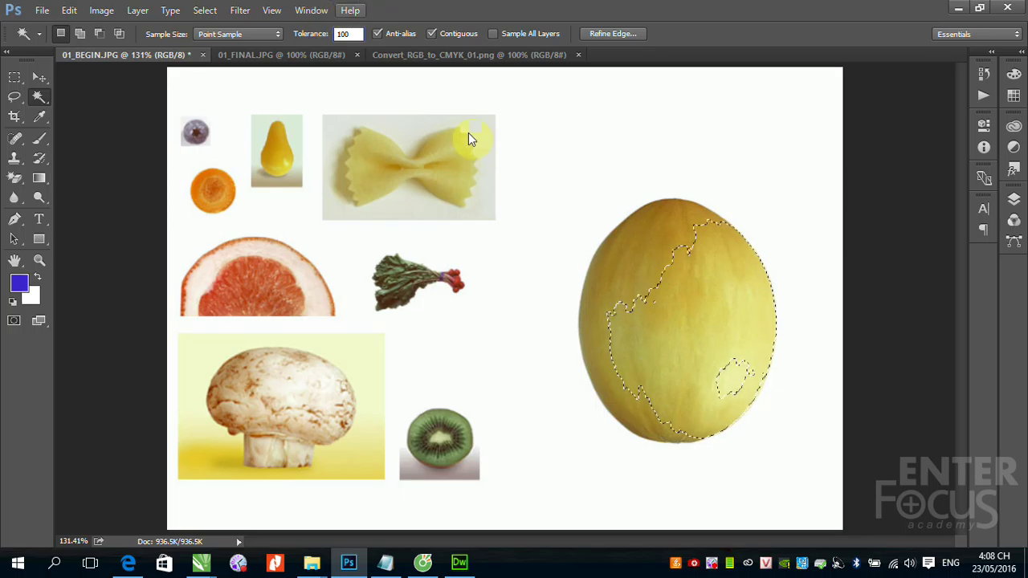
pyautogui.click(704, 363)
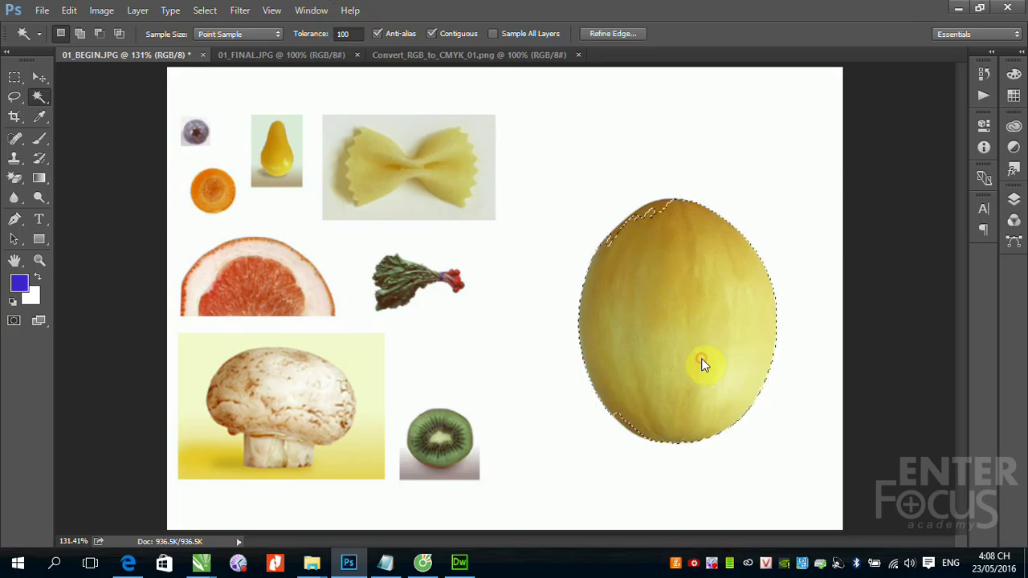
pyautogui.hotkey('ctrl', 'd')
pyautogui.click(699, 351)
# Step: Turn off Contiguous and click the melon to select its colour everywhere at tolerance 100
pyautogui.click(433, 33)
pyautogui.click(712, 295)
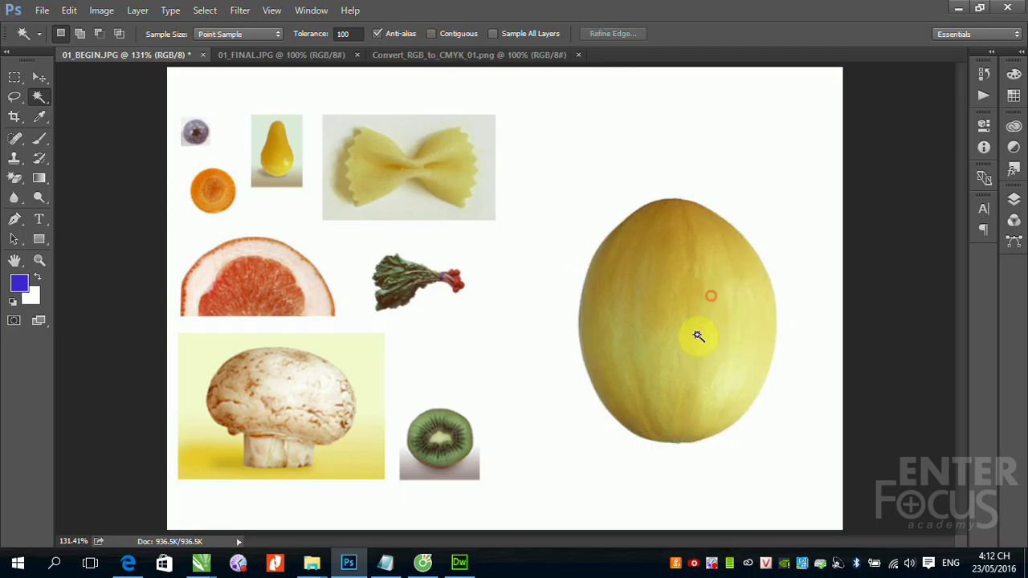
pyautogui.click(692, 330)
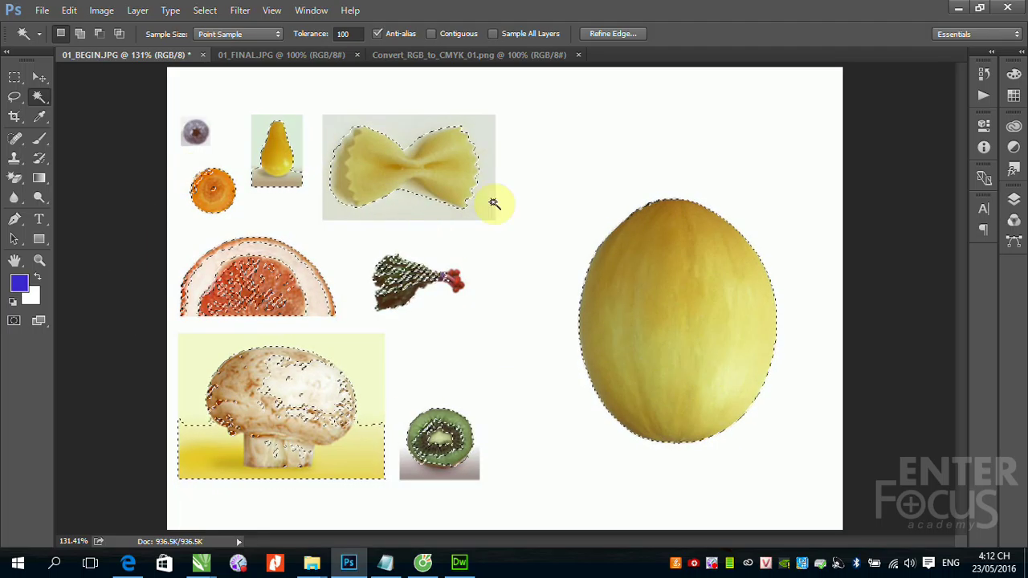
pyautogui.click(431, 35)
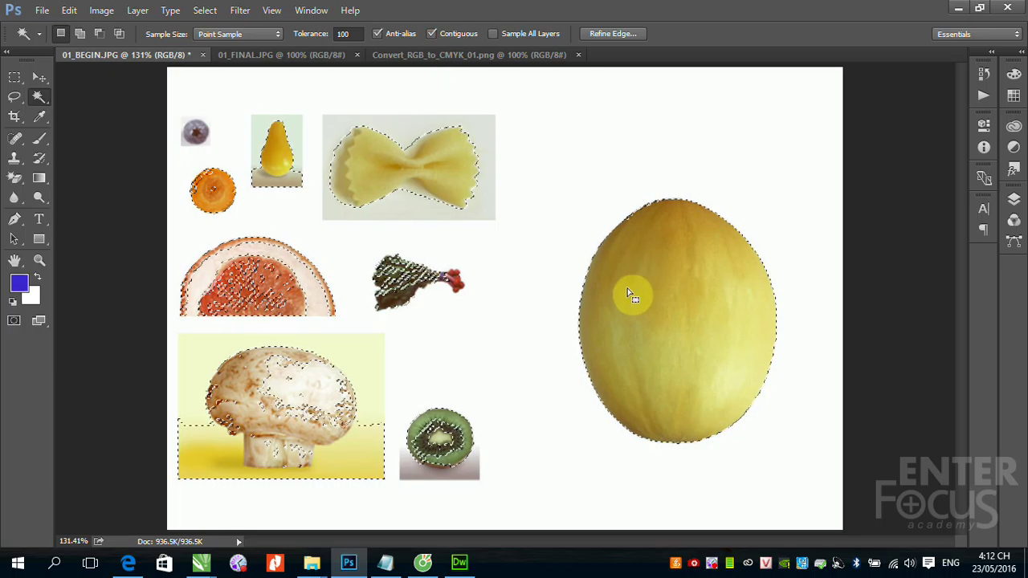
pyautogui.click(651, 300)
pyautogui.click(695, 327)
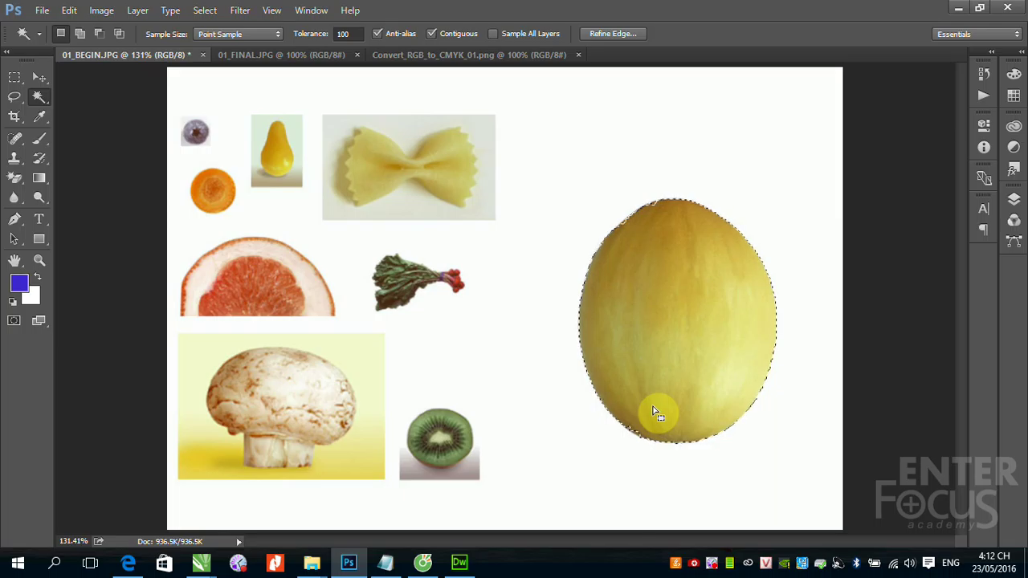
pyautogui.click(343, 33)
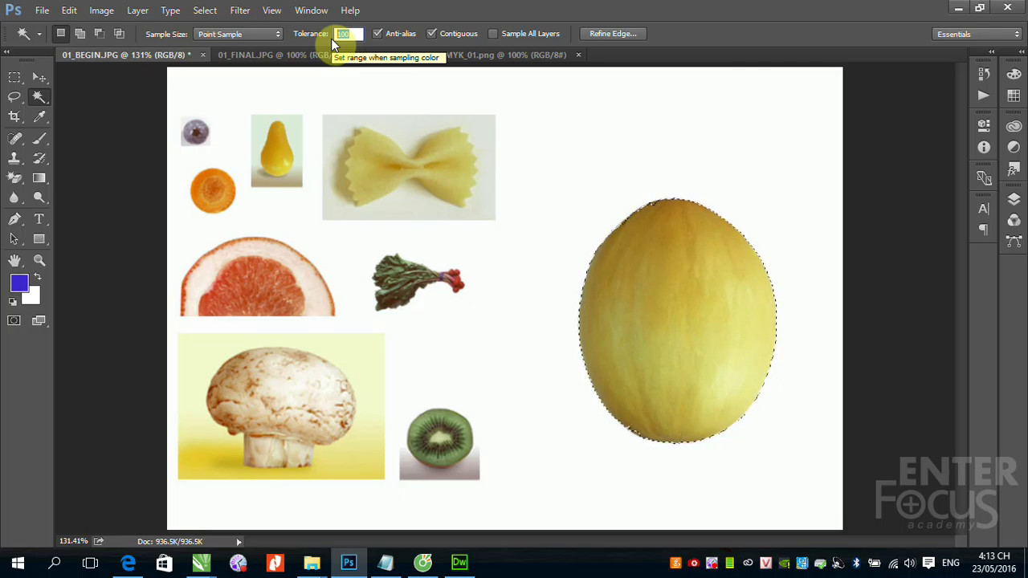
# Step: Choose the Quick Selection Tool from the Magic Wand flyout
pyautogui.click(87, 93)
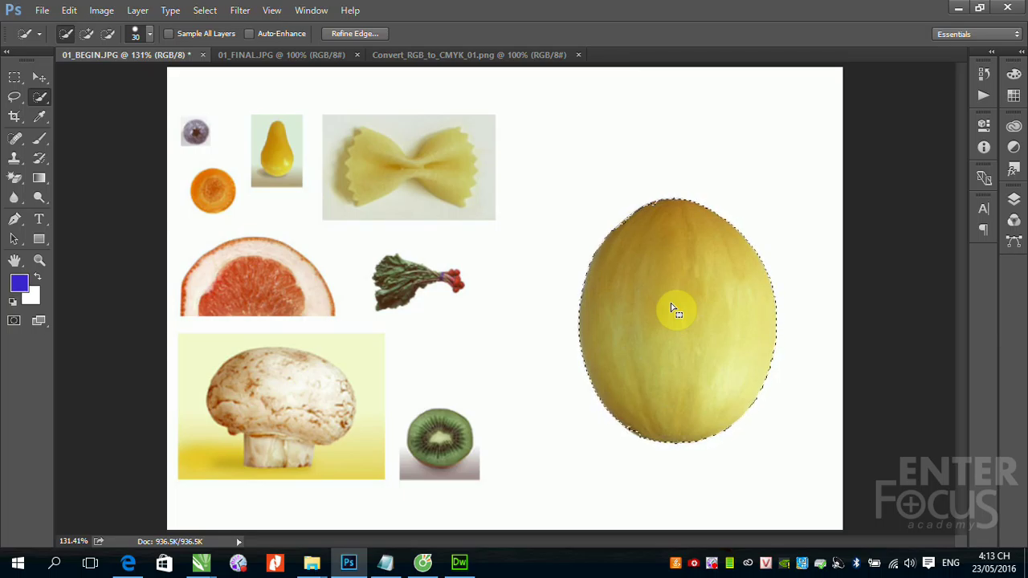
# Step: Brush a quick selection across the melon, then click its right edge, deselecting after each
pyautogui.hotkey('ctrl', 'd')
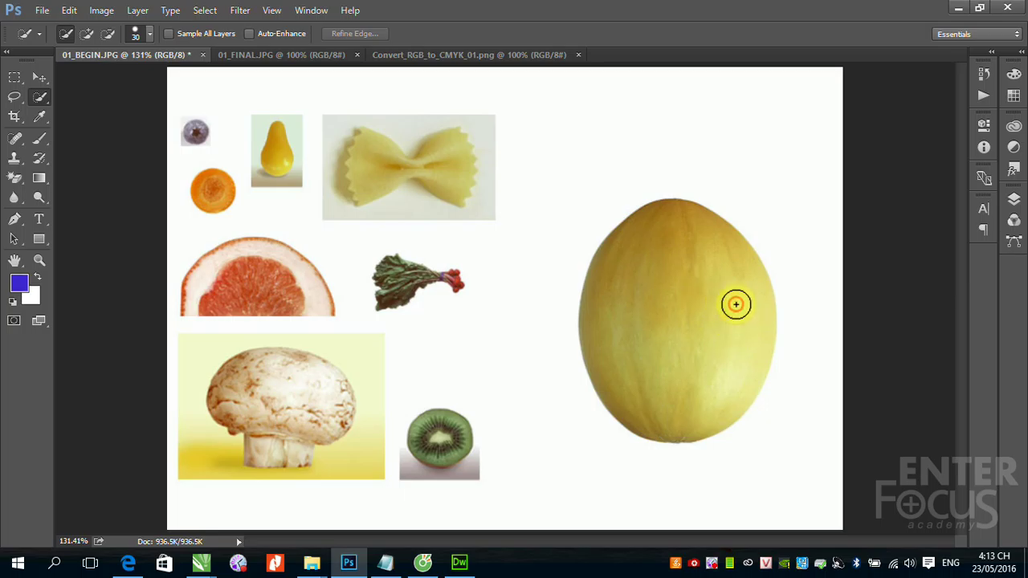
pyautogui.moveTo(735, 303)
pyautogui.mouseDown()
pyautogui.moveTo(657, 241)
pyautogui.moveTo(670, 224)
pyautogui.mouseUp()
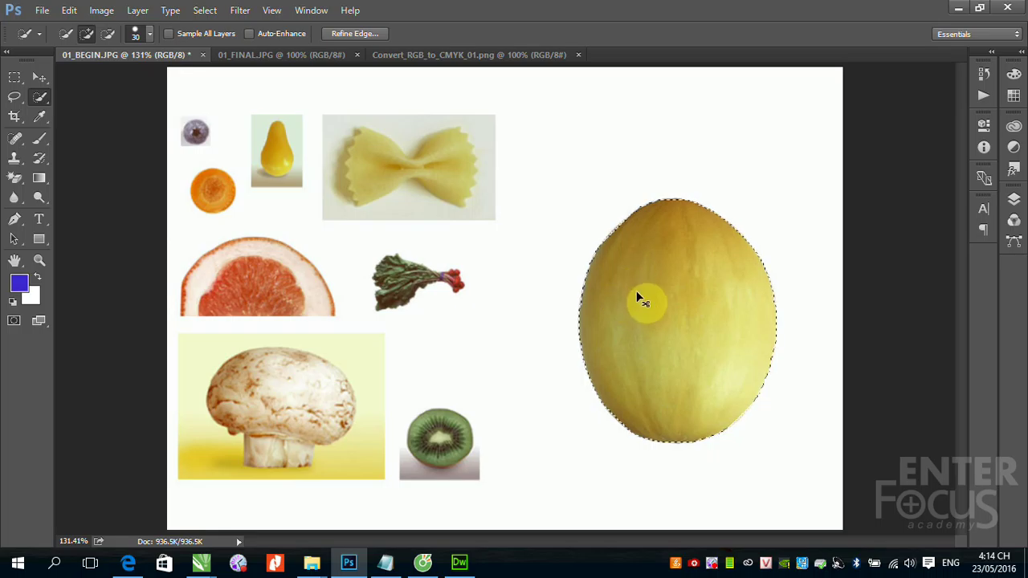
pyautogui.hotkey('ctrl', 'd')
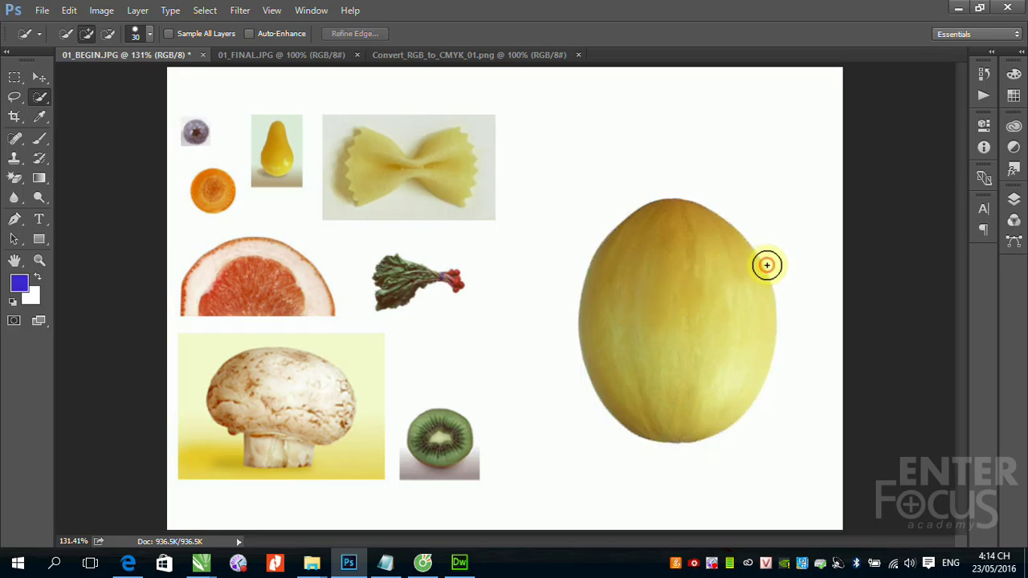
pyautogui.click(767, 264)
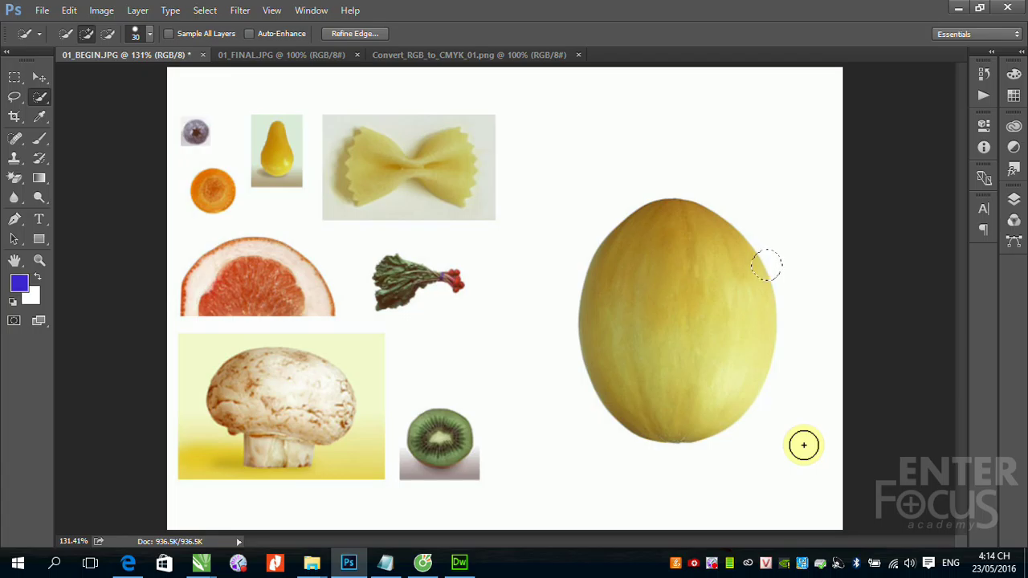
pyautogui.hotkey('ctrl', 'd')
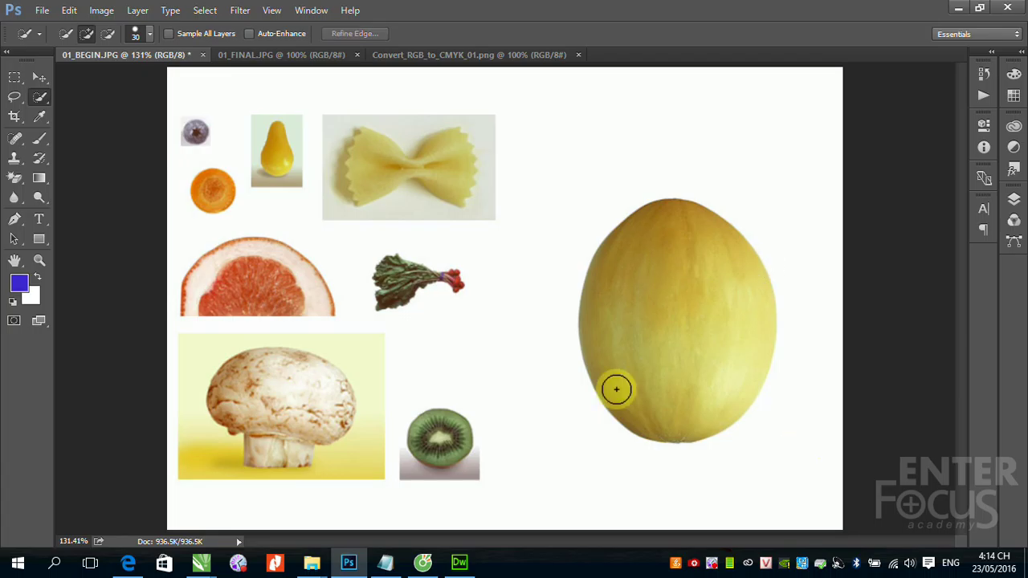
# Step: Zoom into the grapefruit, brush over its rind and flesh, then pan right to the rhubarb
pyautogui.moveTo(160, 224); pyautogui.dragTo(360, 313)
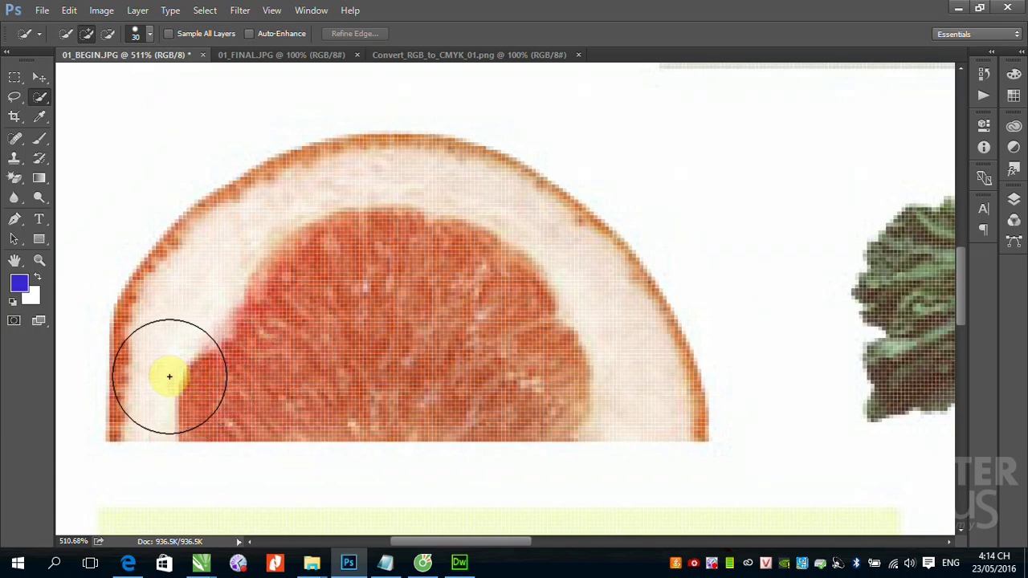
pyautogui.moveTo(168, 375); pyautogui.dragTo(197, 321)
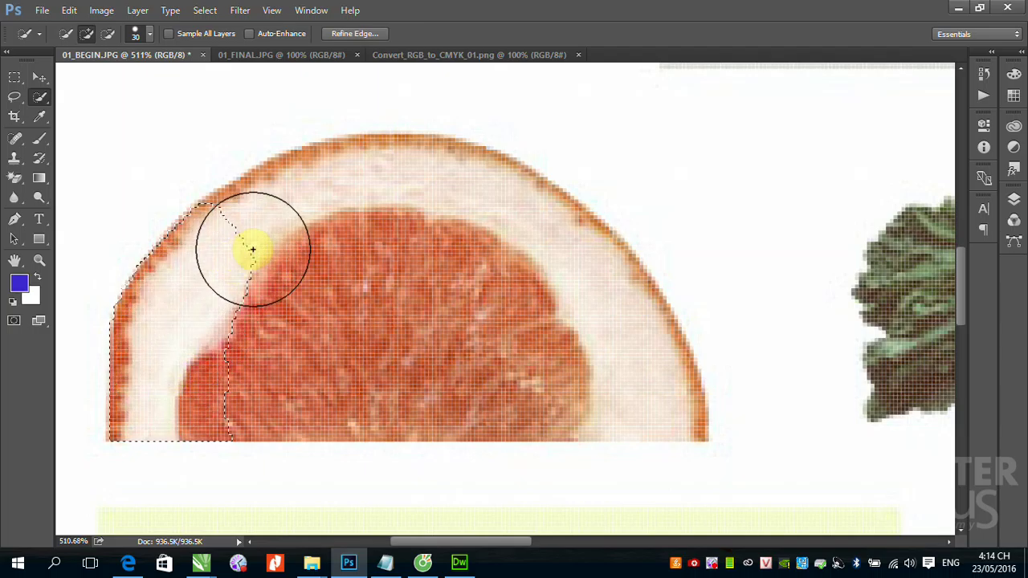
pyautogui.moveTo(255, 239); pyautogui.dragTo(271, 245)
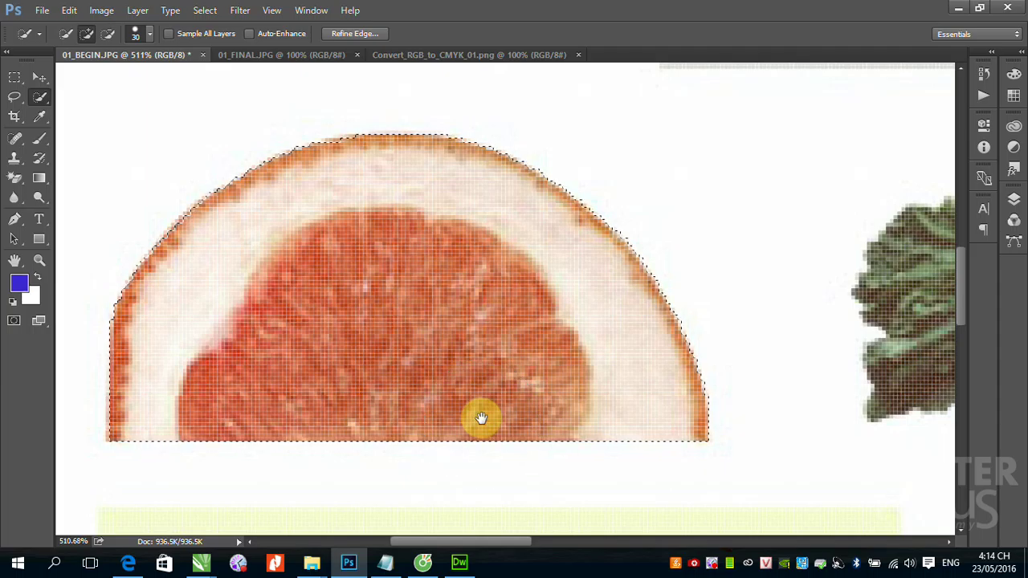
pyautogui.moveTo(823, 274); pyautogui.dragTo(211, 260)
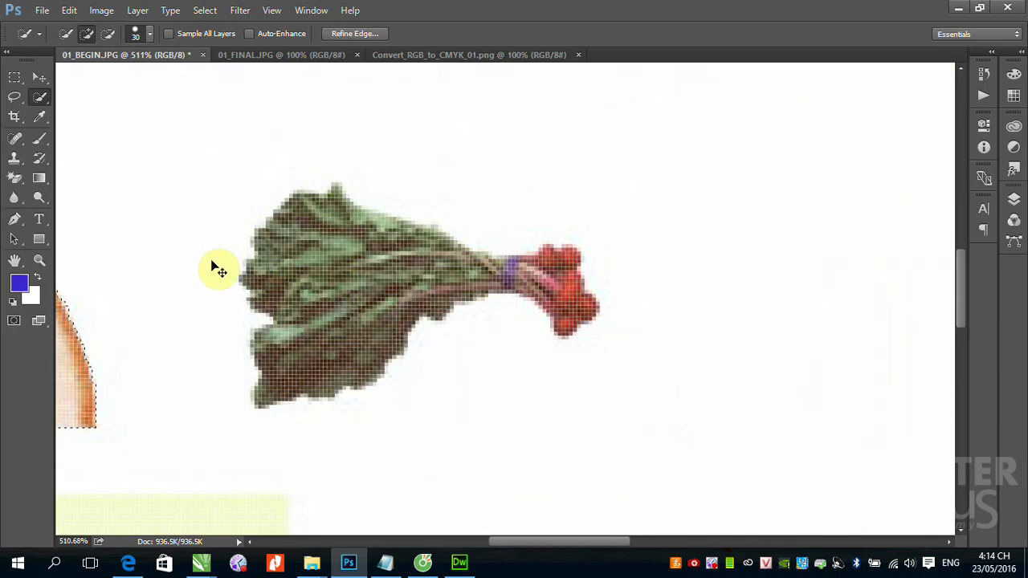
# Step: Select the rhubarb leaves, shrink the brush to 6 px, and add the stem and berries
pyautogui.hotkey('ctrl', '-')
pyautogui.hotkey('ctrl', '-')
pyautogui.hotkey('ctrl', '-')
pyautogui.moveTo(415, 231)
pyautogui.mouseDown()
pyautogui.moveTo(412, 289)
pyautogui.moveTo(394, 287)
pyautogui.moveTo(412, 287)
pyautogui.mouseUp()
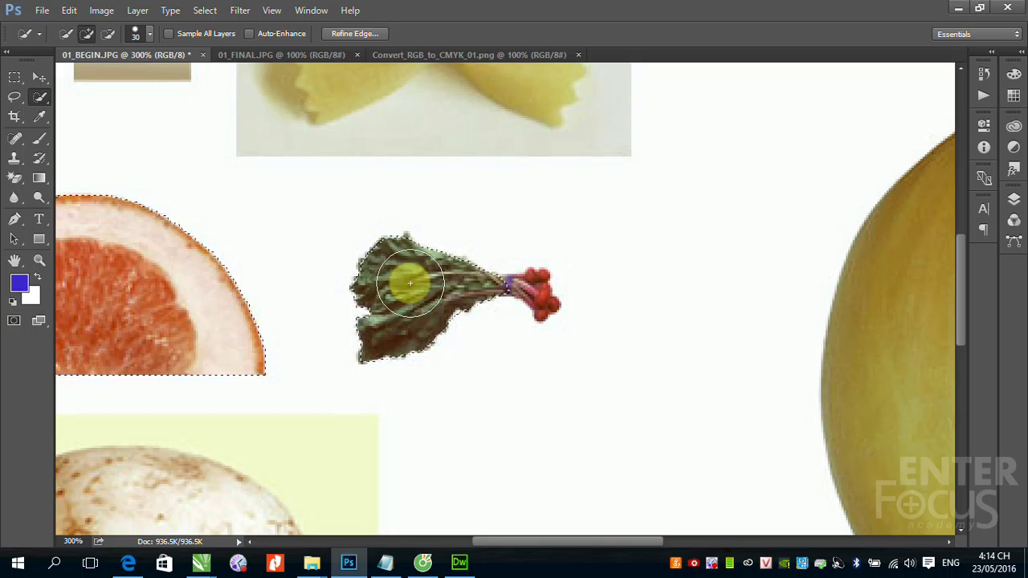
pyautogui.moveTo(521, 248); pyautogui.dragTo(605, 339)
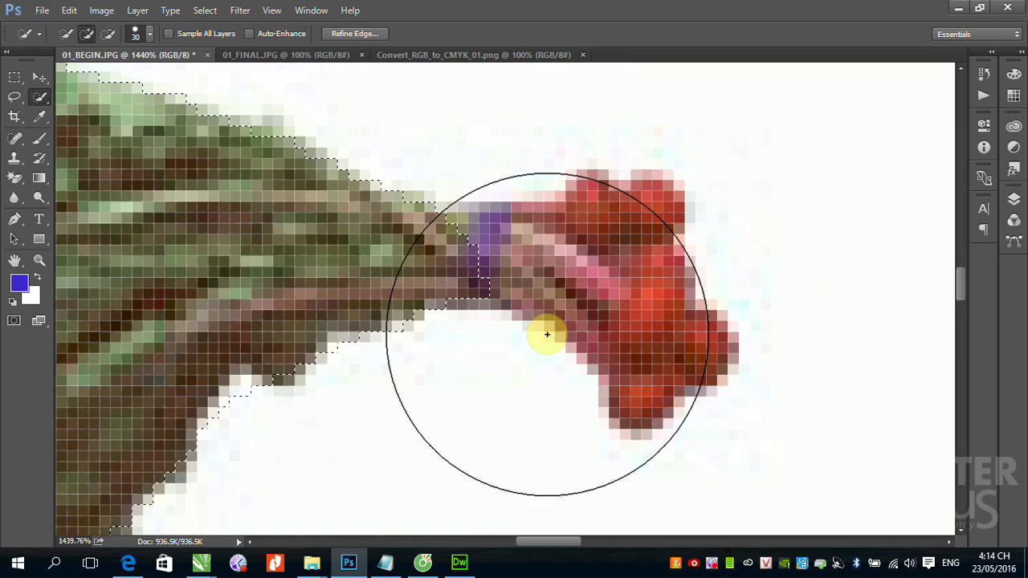
pyautogui.click(150, 33)
pyautogui.moveTo(85, 79); pyautogui.dragTo(73, 78)
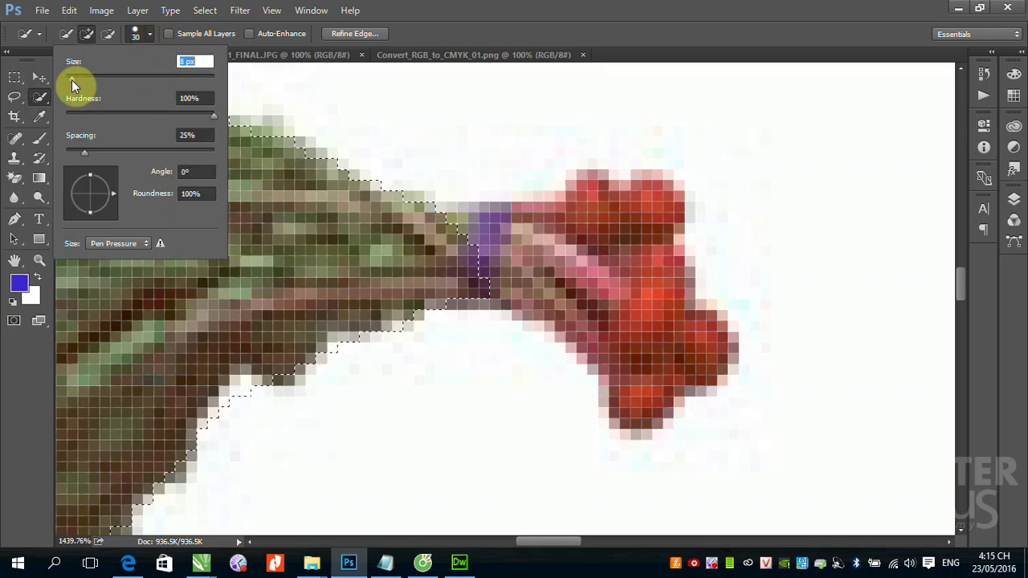
pyautogui.moveTo(584, 248); pyautogui.dragTo(434, 251)
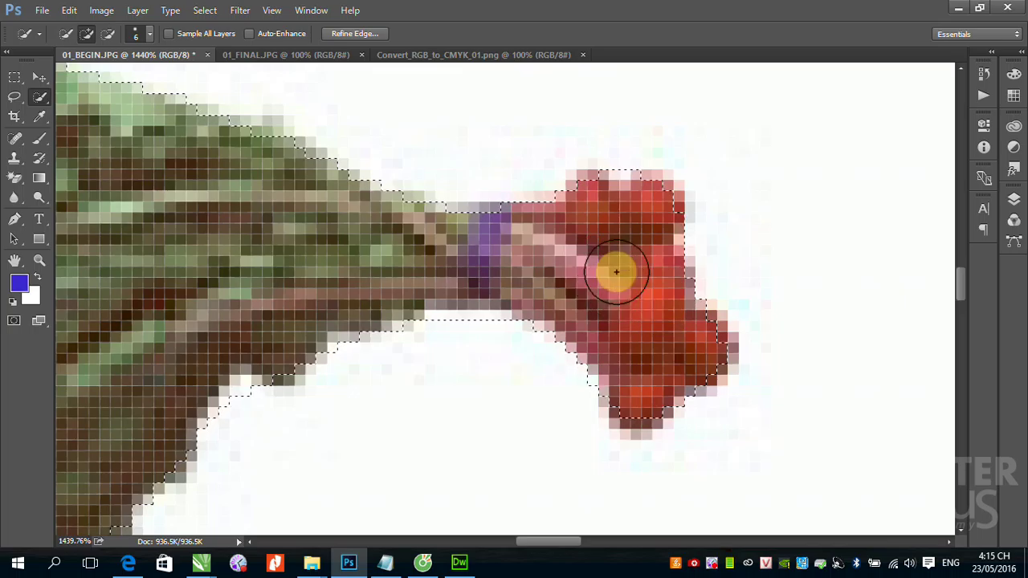
pyautogui.scroll(-5, 441, 272)
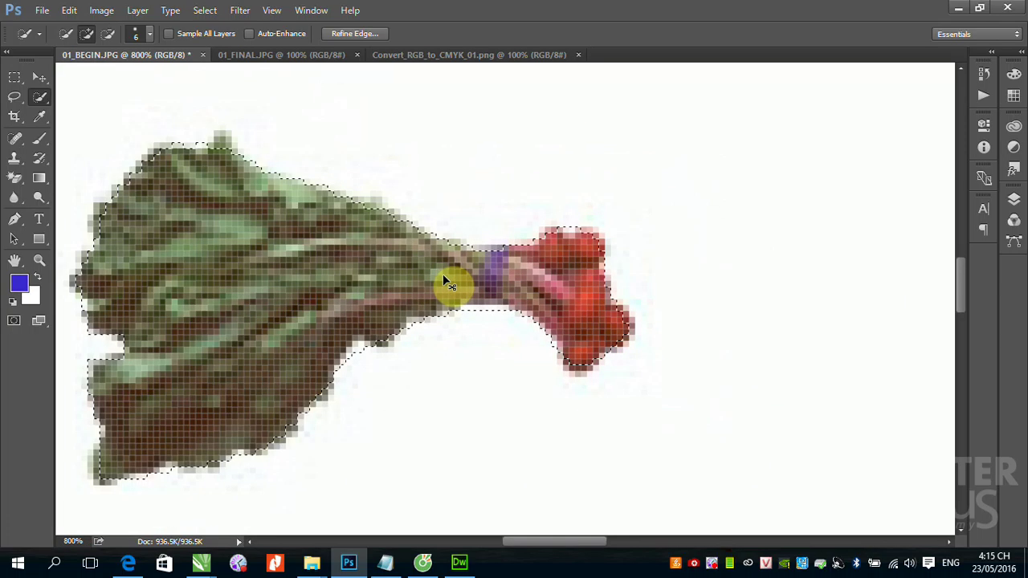
# Step: Deselect, brush the whole rhubarb from leaves to berries, and add the upper-left leaf edge
pyautogui.hotkey('ctrl', 'd')
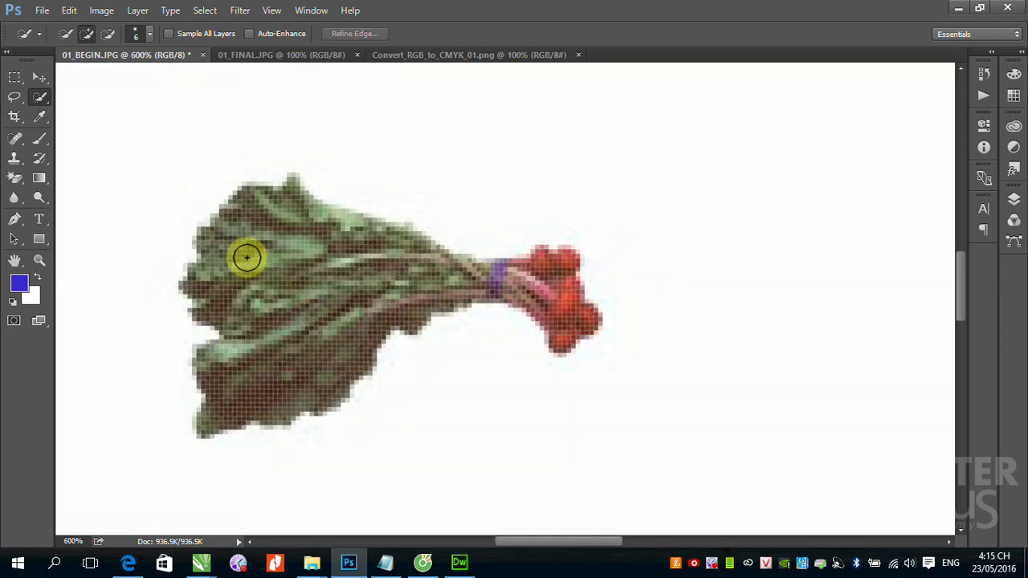
pyautogui.moveTo(237, 263)
pyautogui.mouseDown()
pyautogui.moveTo(527, 280)
pyautogui.moveTo(567, 299)
pyautogui.mouseUp()
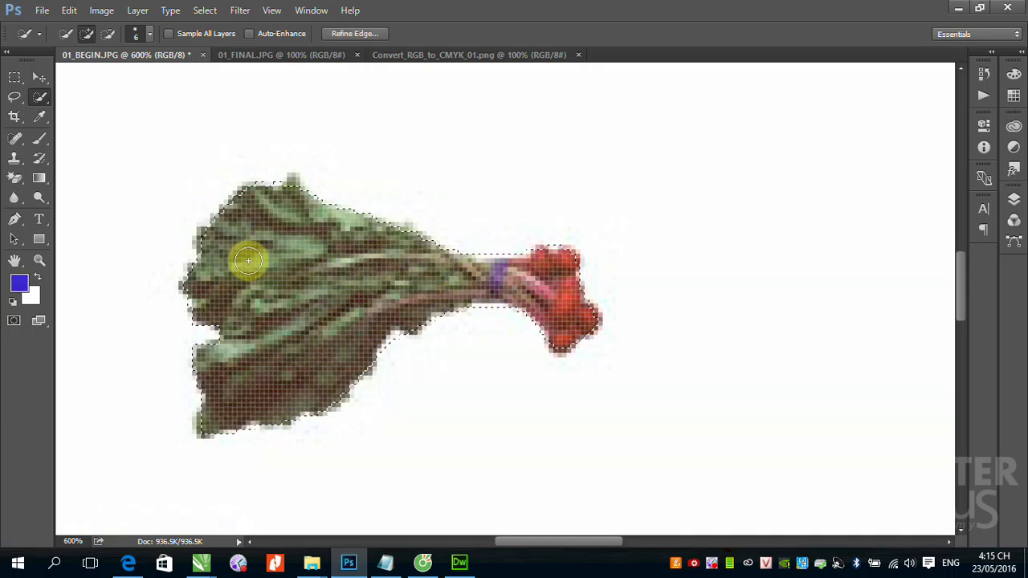
pyautogui.click(209, 245)
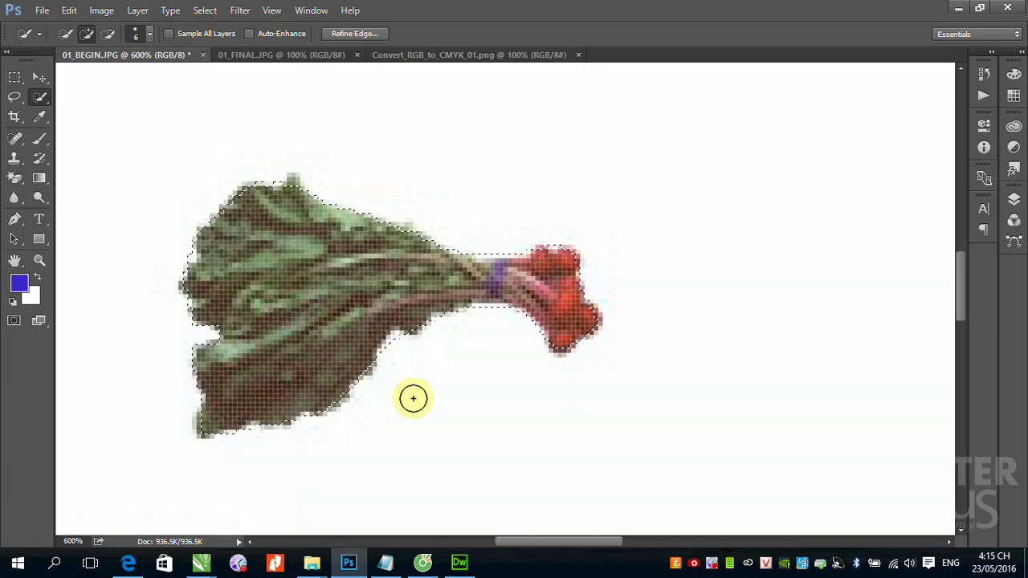
pyautogui.moveTo(436, 382); pyautogui.dragTo(431, 400)
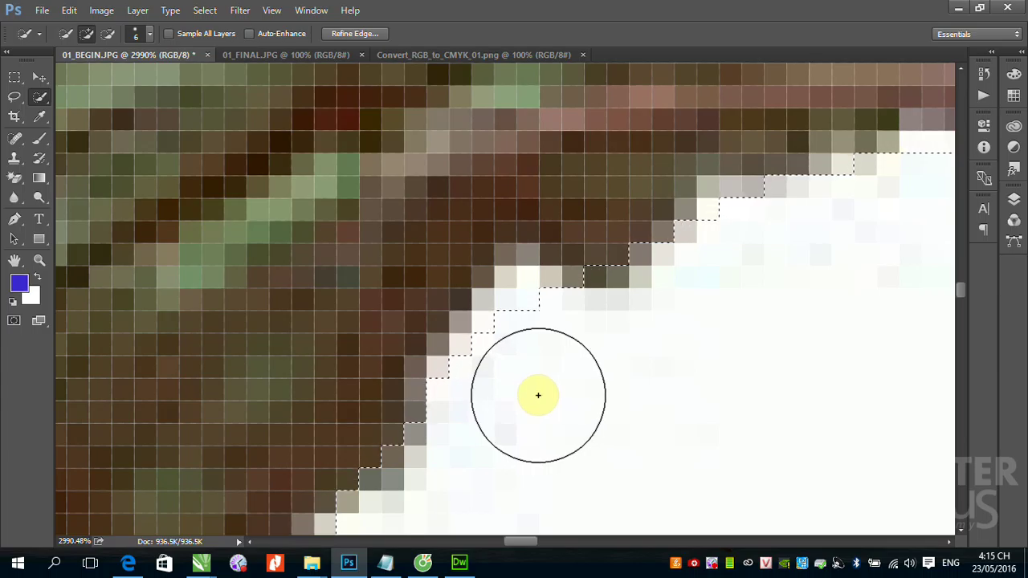
# Step: Trim background pixels from the rhubarb selection edge and add missing edge pixels
pyautogui.keyDown('alt'); pyautogui.click(519, 362); pyautogui.keyUp('alt')
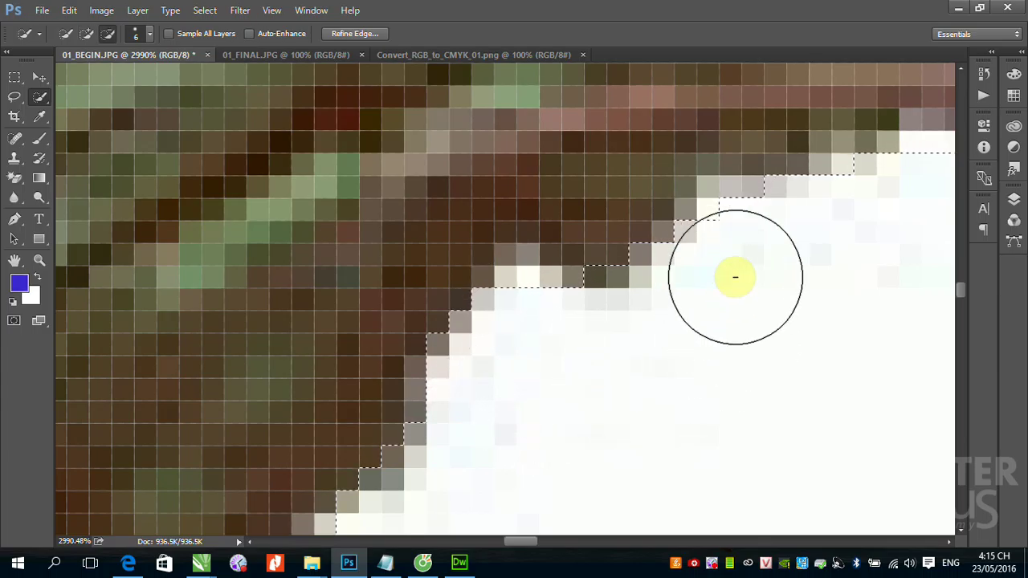
pyautogui.click(754, 251)
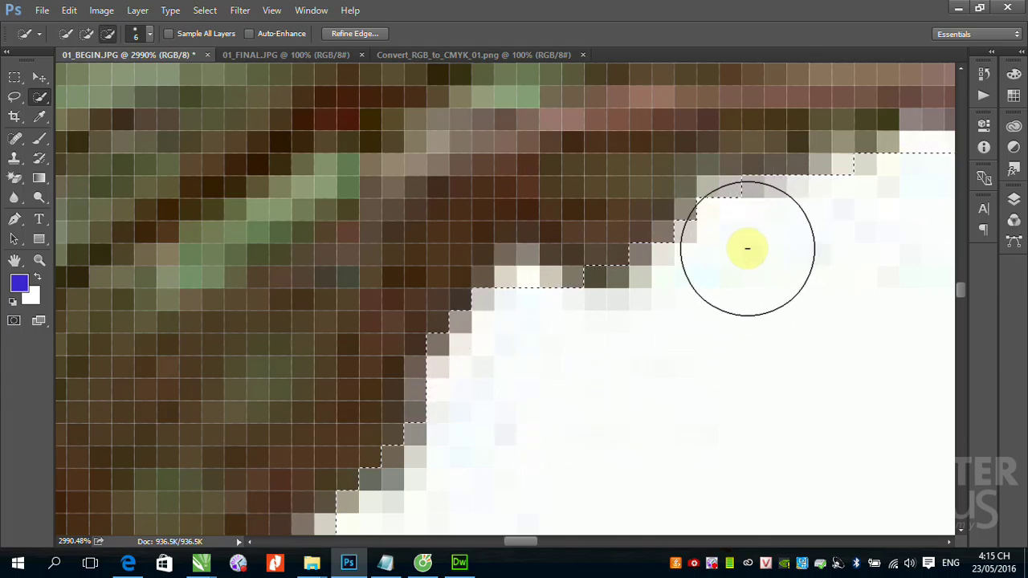
pyautogui.scroll(-3, 751, 272)
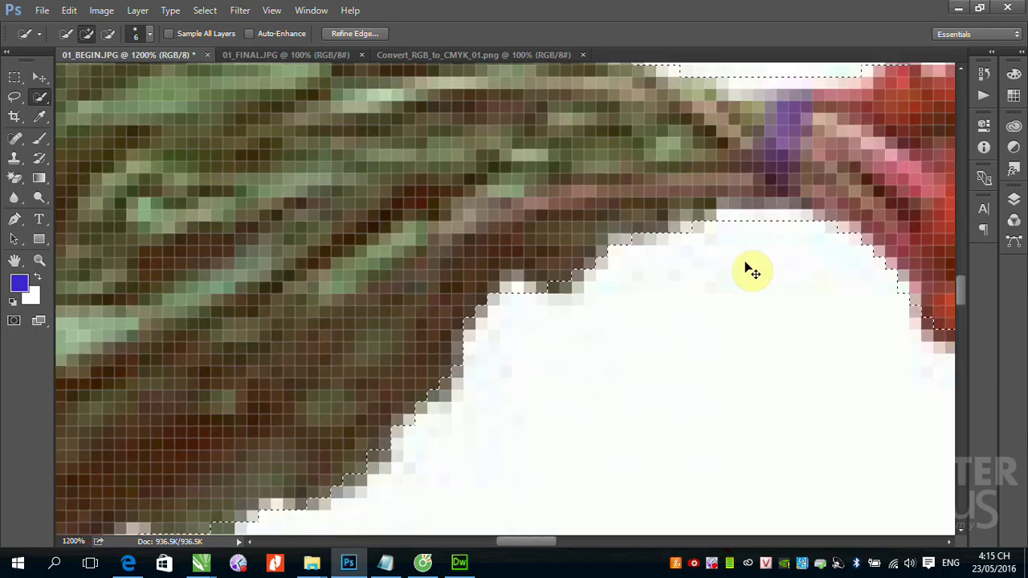
pyautogui.scroll(-2, 748, 271)
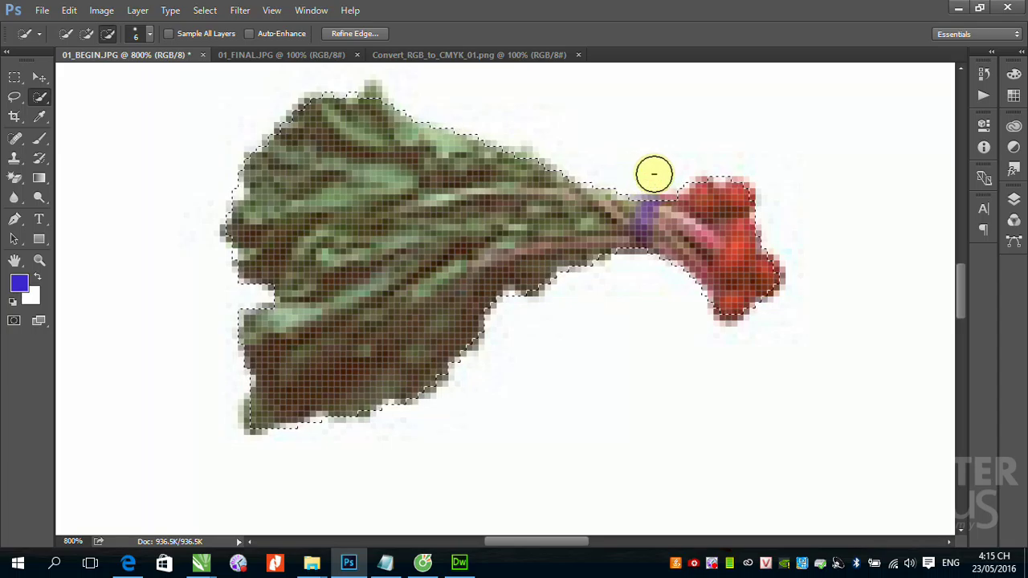
# Step: In Add mode, brush the purple stem into the rhubarb selection and zoom out twice
pyautogui.click(658, 239)
pyautogui.moveTo(657, 239); pyautogui.dragTo(664, 213)
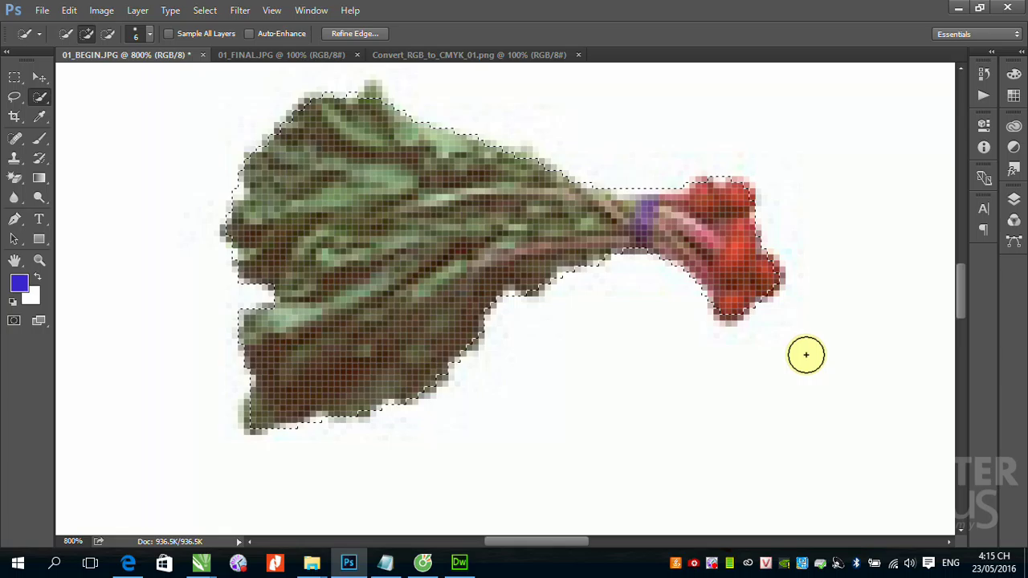
pyautogui.hotkey('ctrl', '-')
pyautogui.hotkey('ctrl', '-')
pyautogui.hotkey('ctrl', '-')
pyautogui.hotkey('ctrl', '-')
pyautogui.hotkey('ctrl', '-')
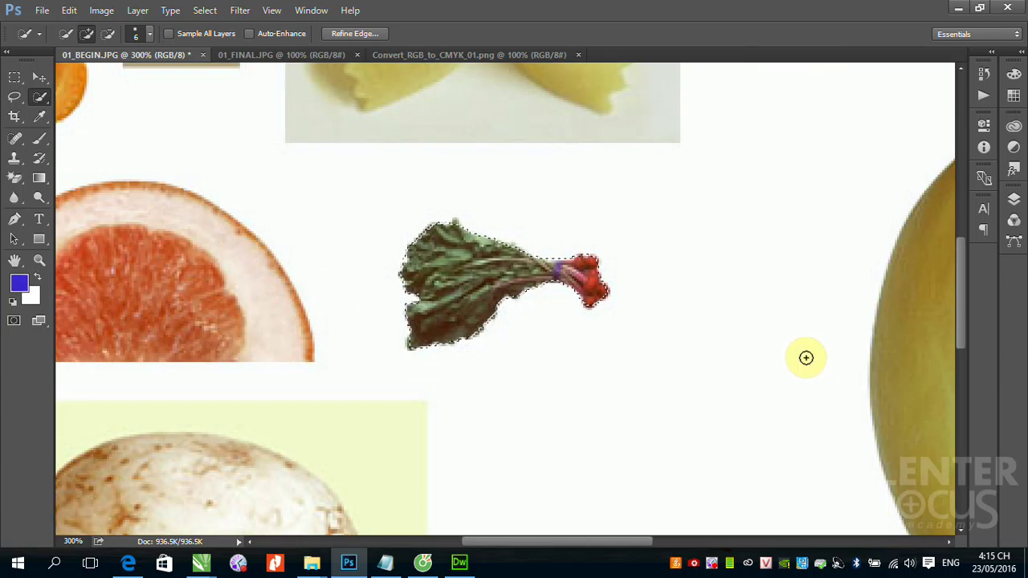
pyautogui.hotkey('ctrl', '-')
pyautogui.hotkey('ctrl', '-')
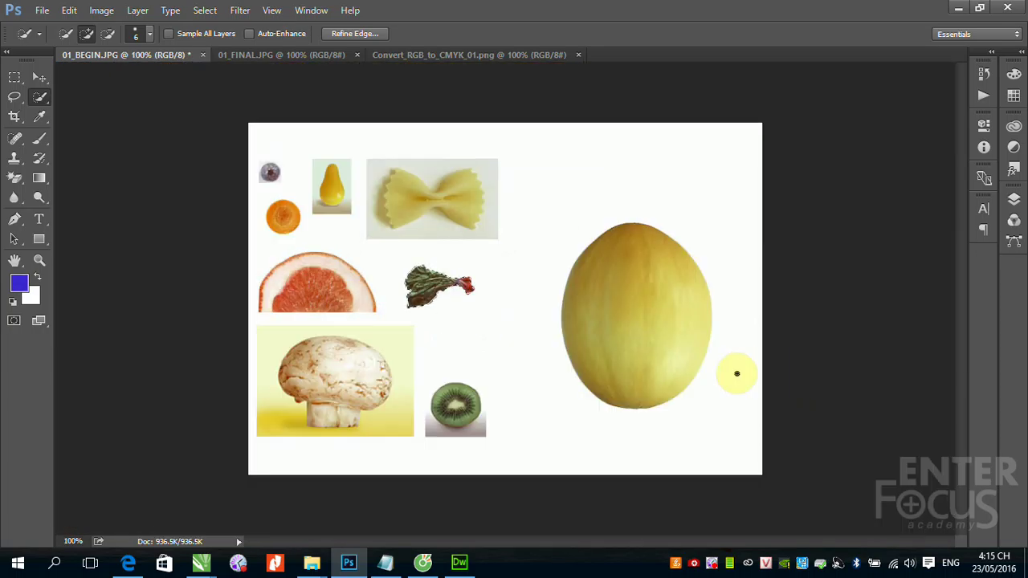
# Step: Brush over the melon, add the grapefruit and the pasta's left wing, then zoom onto the pasta
pyautogui.moveTo(591, 259); pyautogui.dragTo(637, 252)
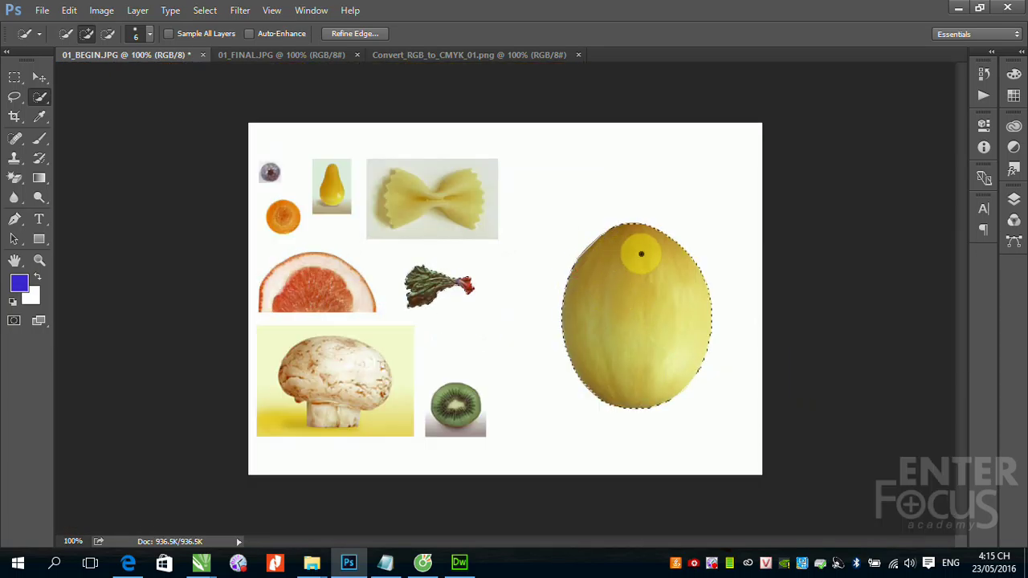
pyautogui.click(420, 284)
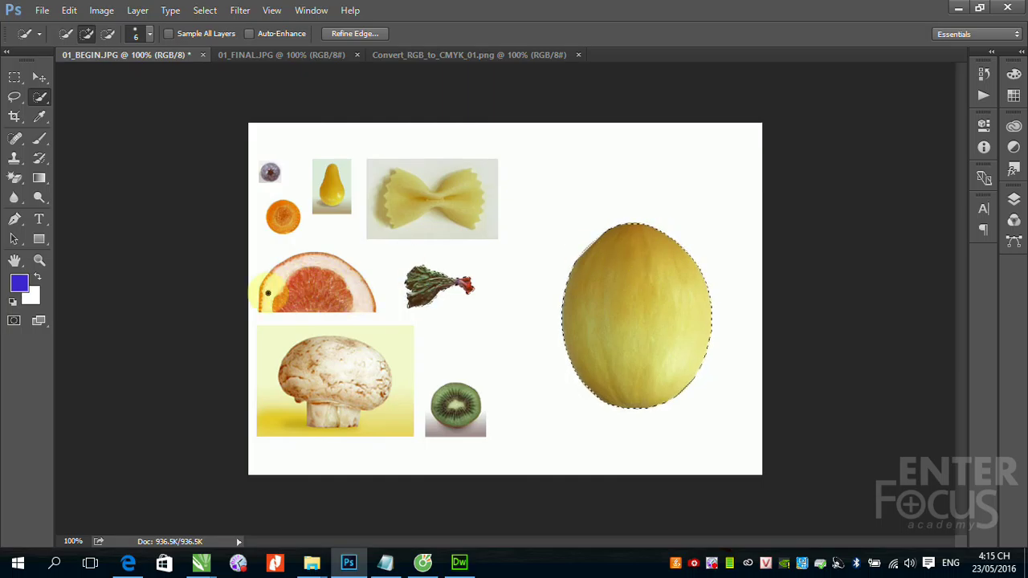
pyautogui.moveTo(310, 282); pyautogui.dragTo(328, 272)
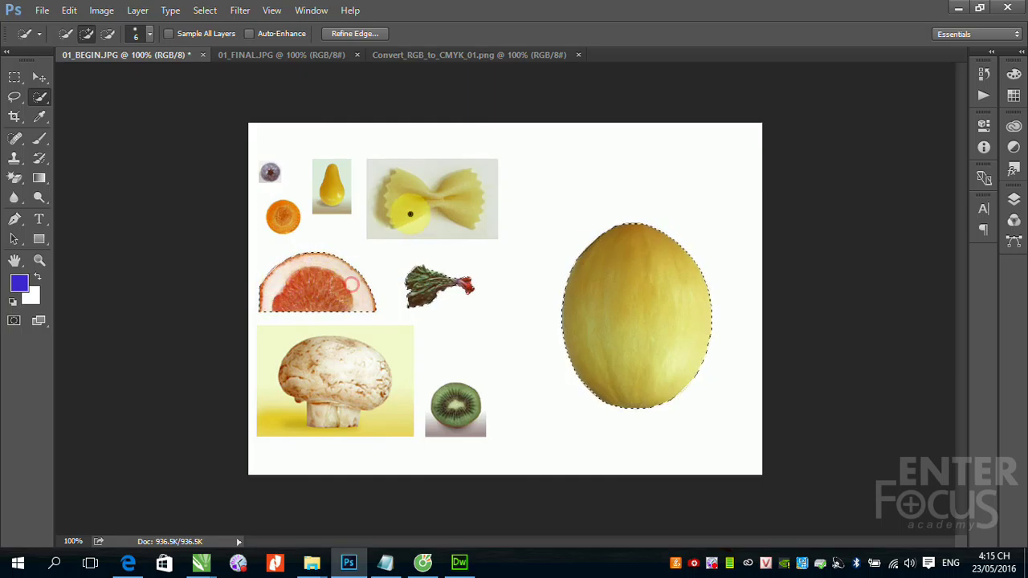
pyautogui.moveTo(396, 210); pyautogui.dragTo(394, 187)
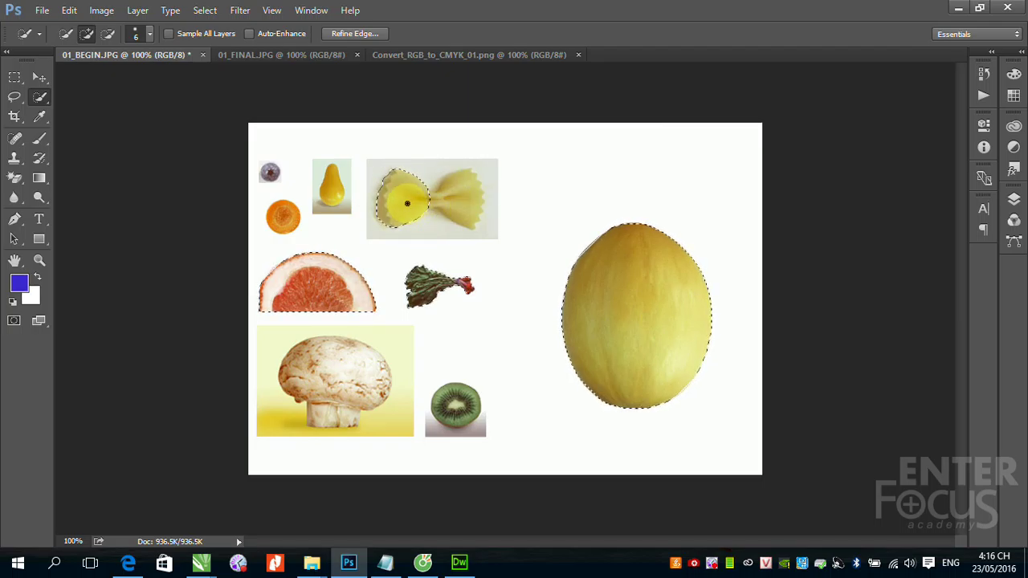
pyautogui.moveTo(345, 146); pyautogui.dragTo(472, 225)
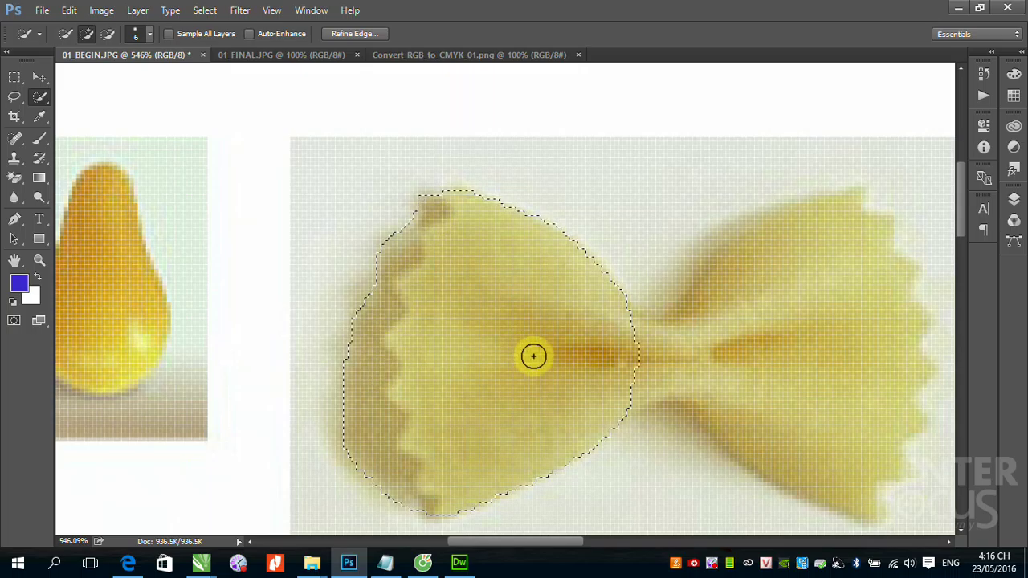
# Step: Brush the selection across the whole pasta bow, then subtract shadow along its lower-left, left edge and top notch
pyautogui.moveTo(610, 338)
pyautogui.mouseDown()
pyautogui.moveTo(728, 341)
pyautogui.moveTo(407, 306)
pyautogui.moveTo(425, 201)
pyautogui.moveTo(390, 239)
pyautogui.moveTo(399, 252)
pyautogui.moveTo(362, 271)
pyautogui.moveTo(380, 310)
pyautogui.moveTo(353, 348)
pyautogui.moveTo(367, 362)
pyautogui.mouseUp()
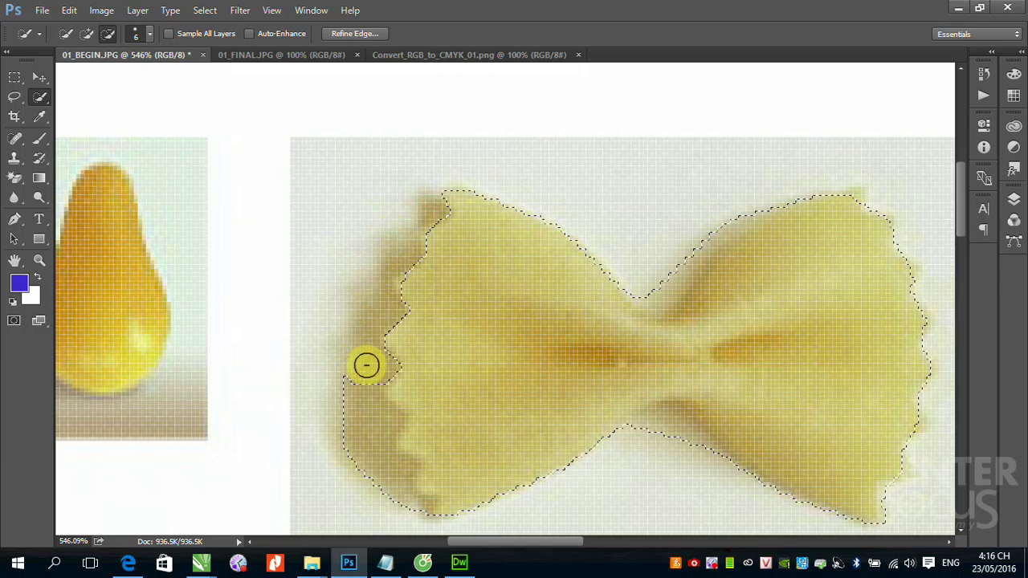
pyautogui.moveTo(352, 412); pyautogui.dragTo(405, 526)
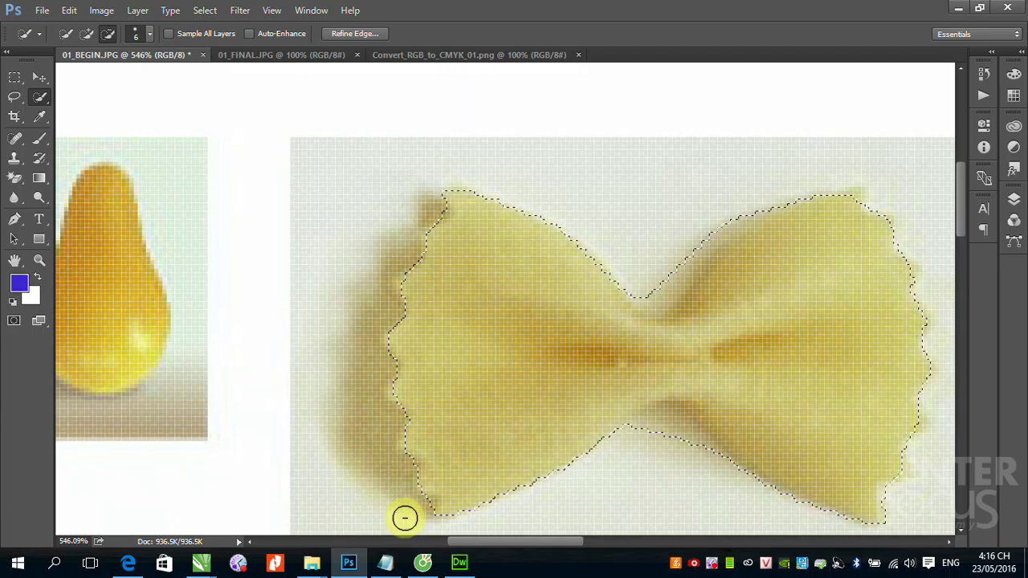
pyautogui.moveTo(389, 318)
pyautogui.mouseDown()
pyautogui.moveTo(420, 356)
pyautogui.moveTo(403, 385)
pyautogui.mouseUp()
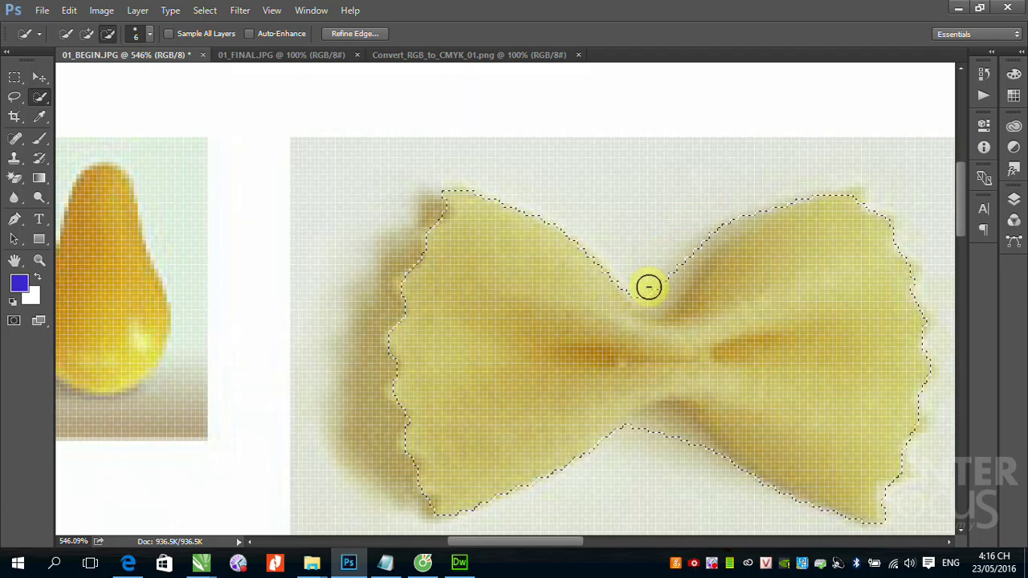
pyautogui.moveTo(649, 286); pyautogui.dragTo(734, 217)
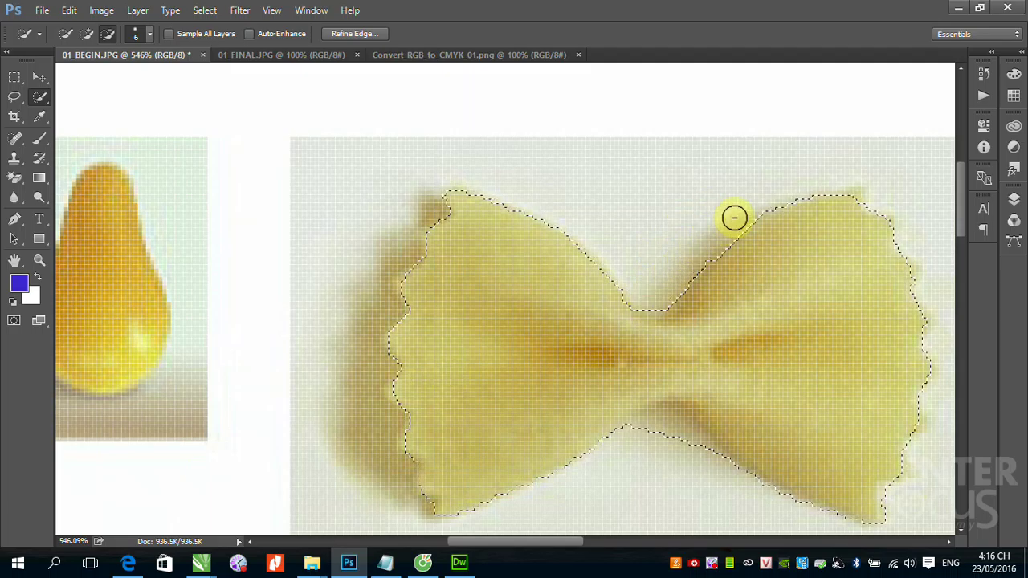
# Step: Zoom out twice to 300% around the pasta bow and toggle between subtract and add selection modes
pyautogui.hotkey('ctrl', '-')
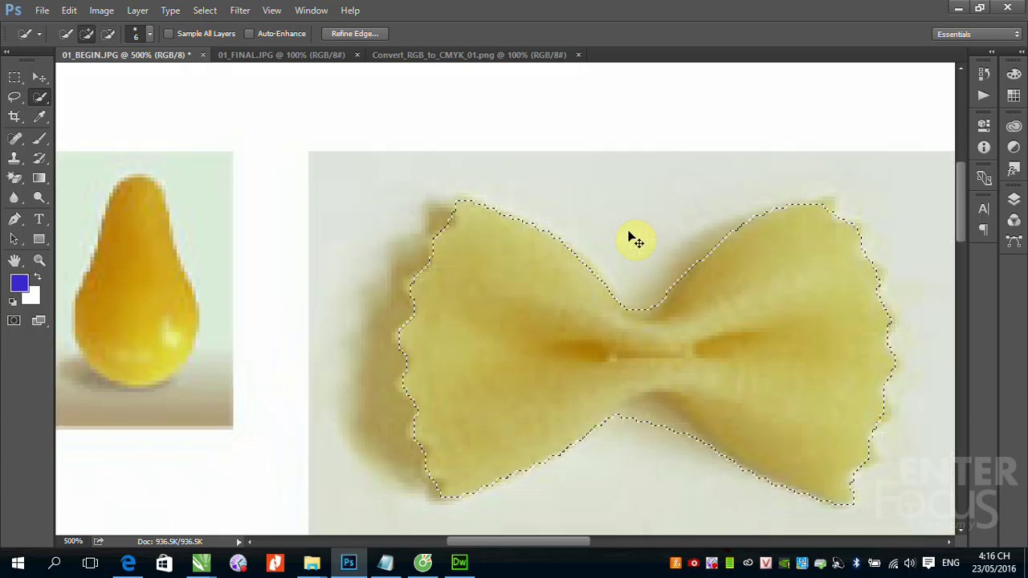
pyautogui.hotkey('ctrl', '-')
pyautogui.hotkey('ctrl', '-')
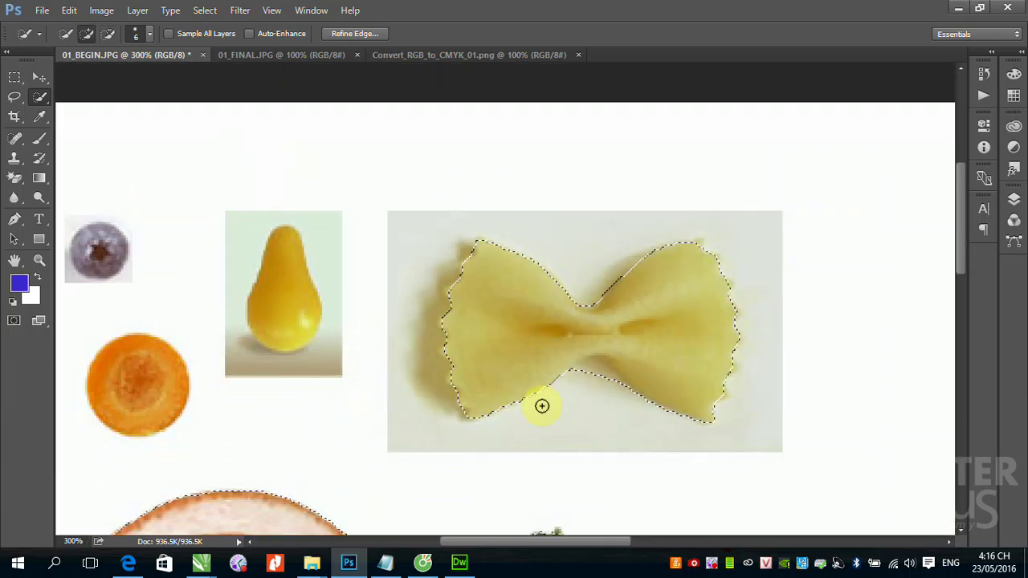
pyautogui.press('alt')
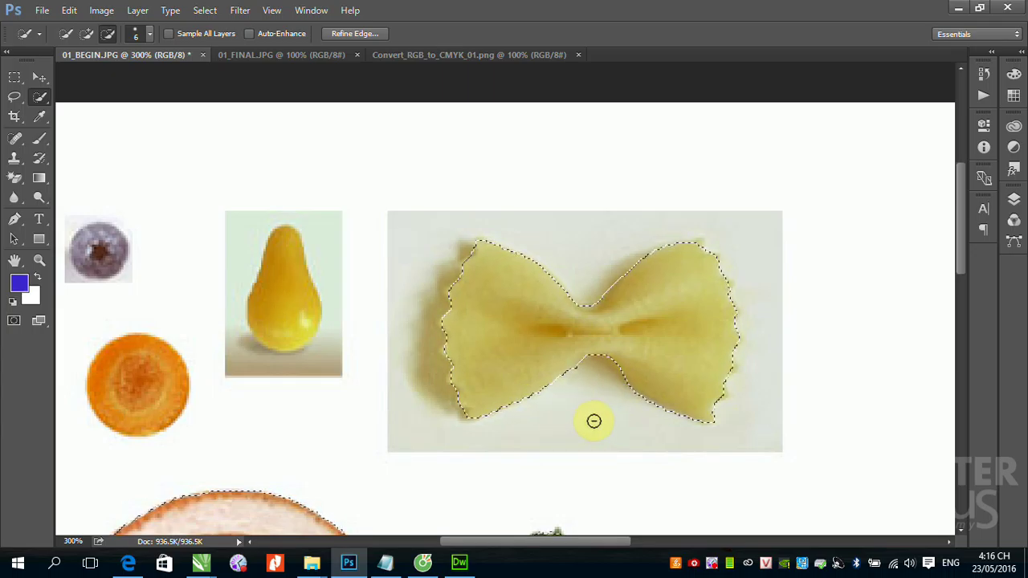
pyautogui.press('alt')
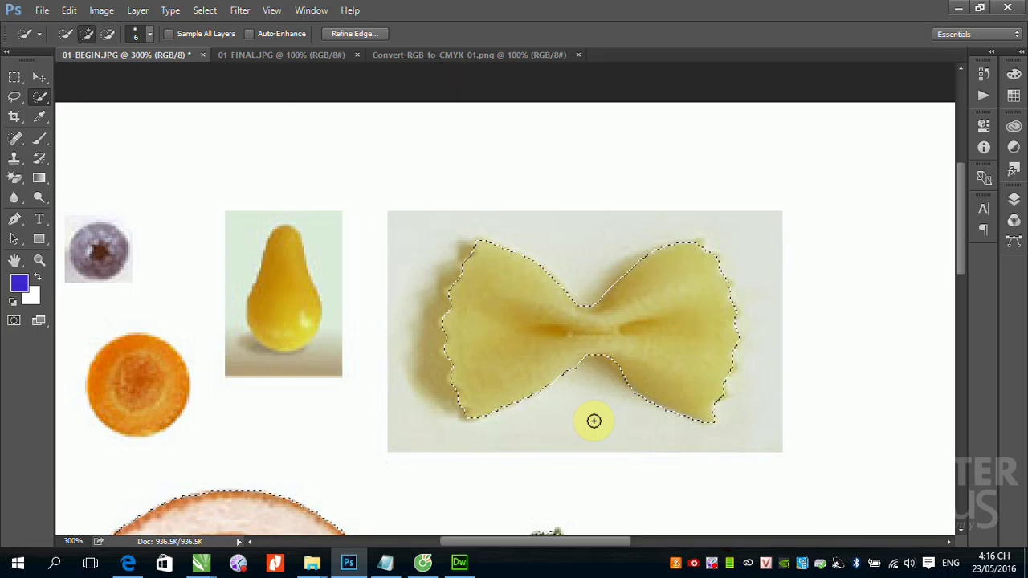
pyautogui.press('alt')
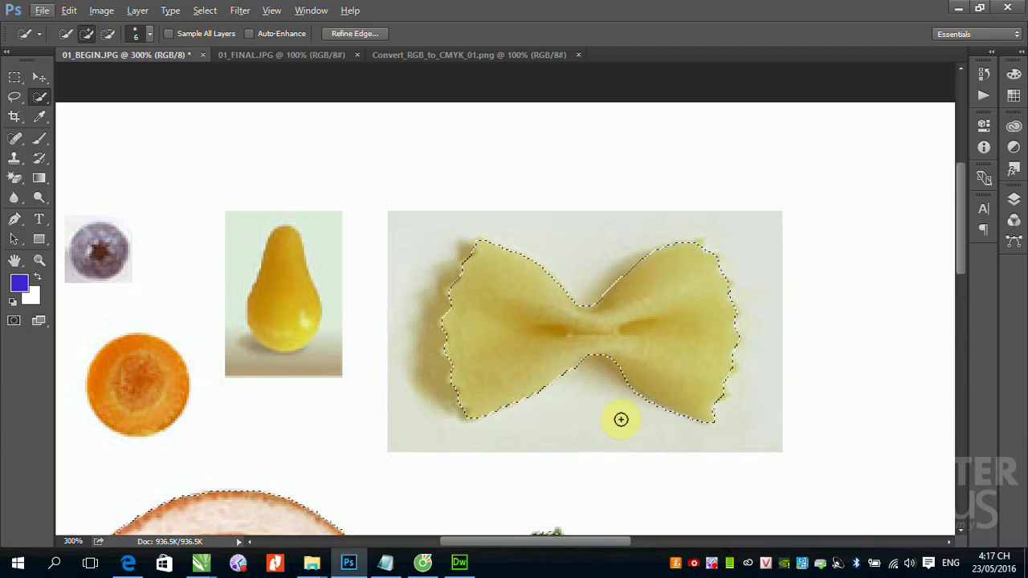
# Step: Bring up the BB FlashBack tray icon's menu to reach its Stop option
pyautogui.rightClick(711, 562)
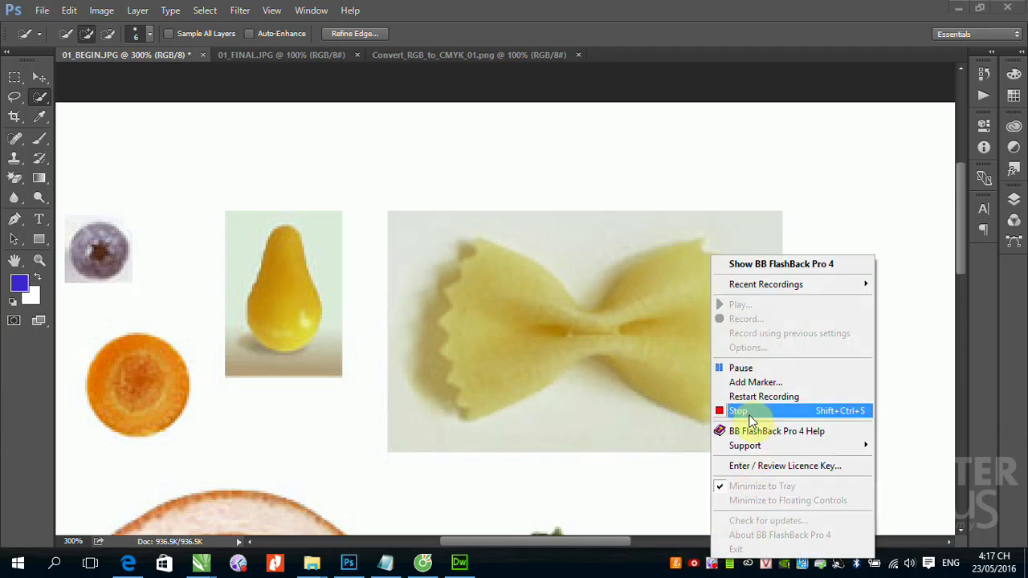